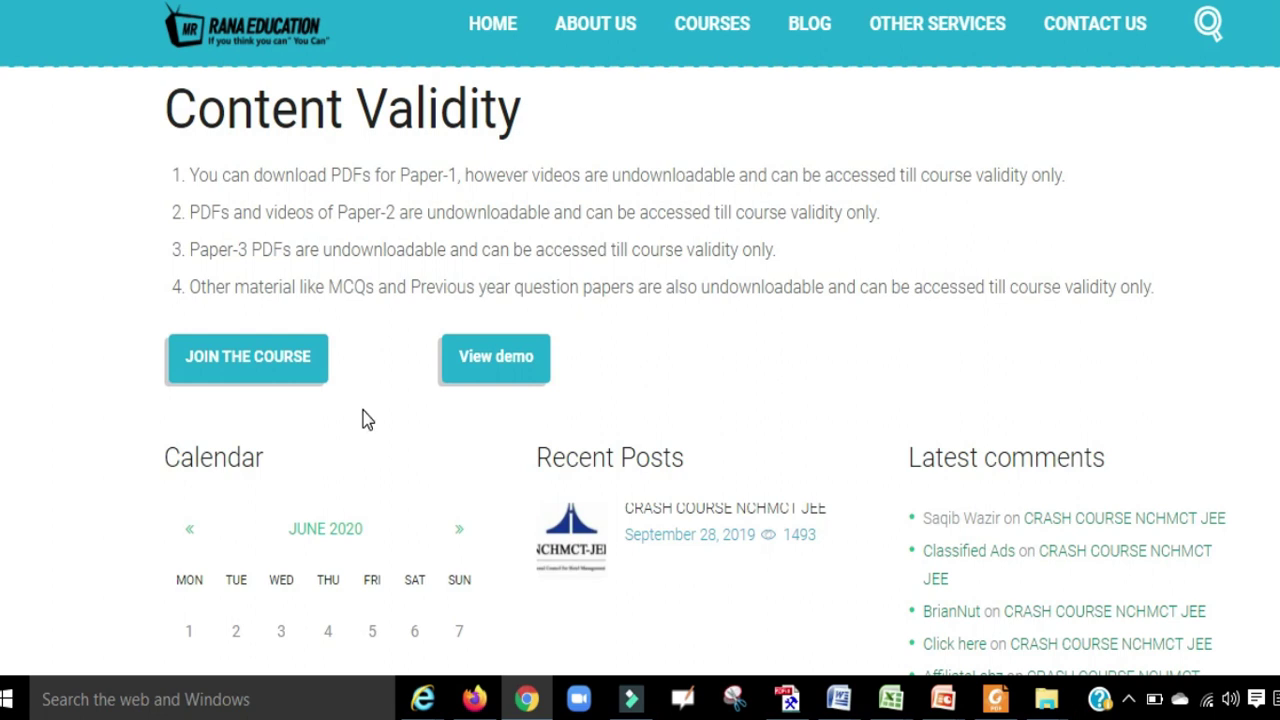
Join the course from its description page and add one Crash Course for NCHMCT NHTET PLUS to the cart
scroll(703, 395, up, 5)
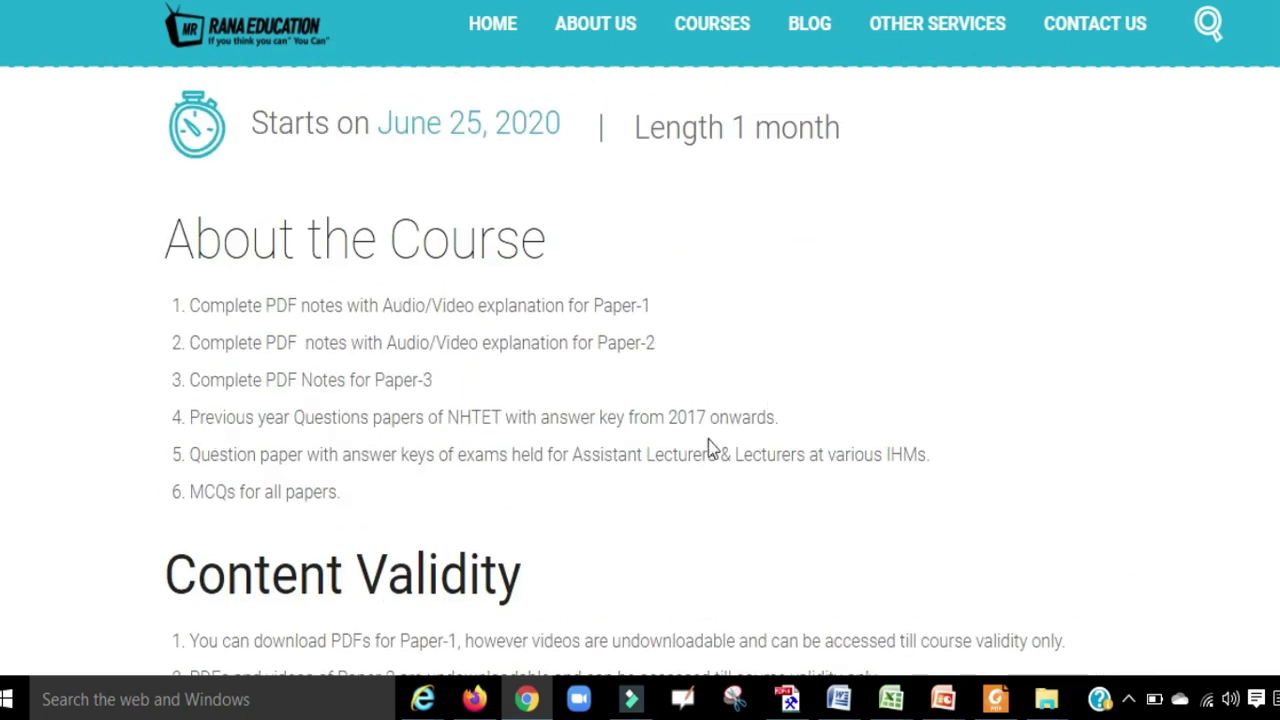
scroll(570, 436, down, 4)
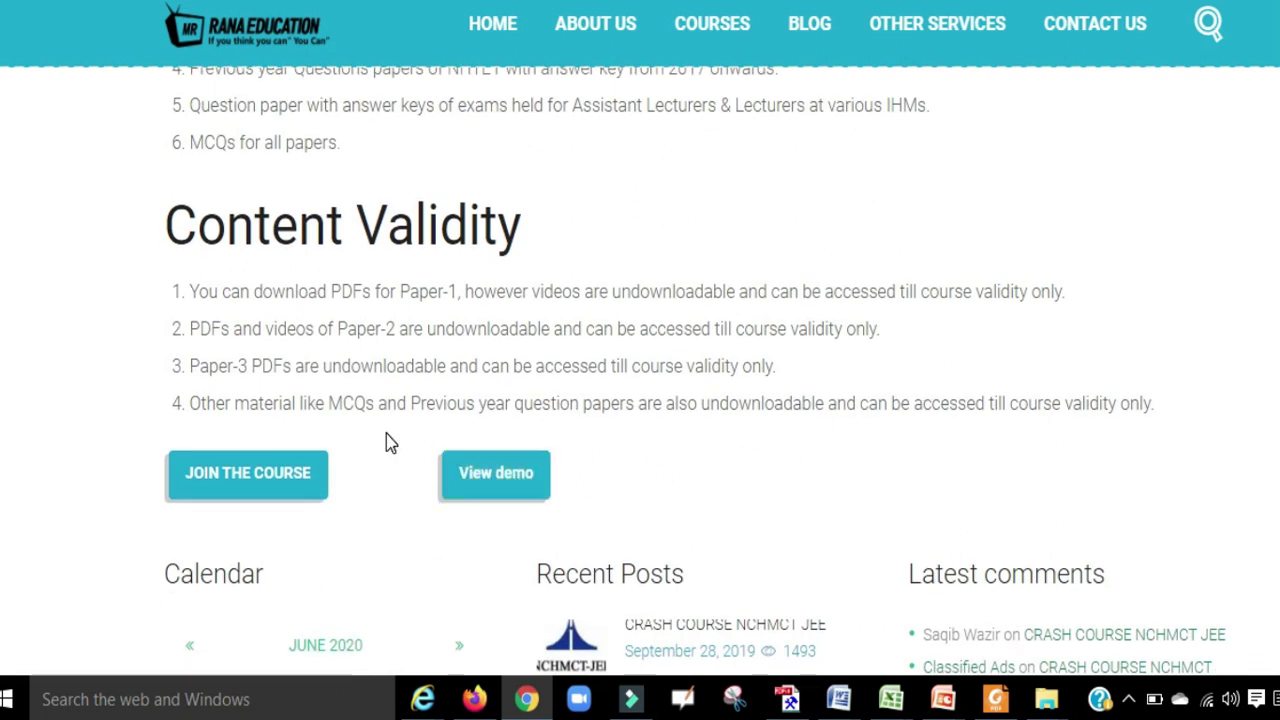
click(306, 475)
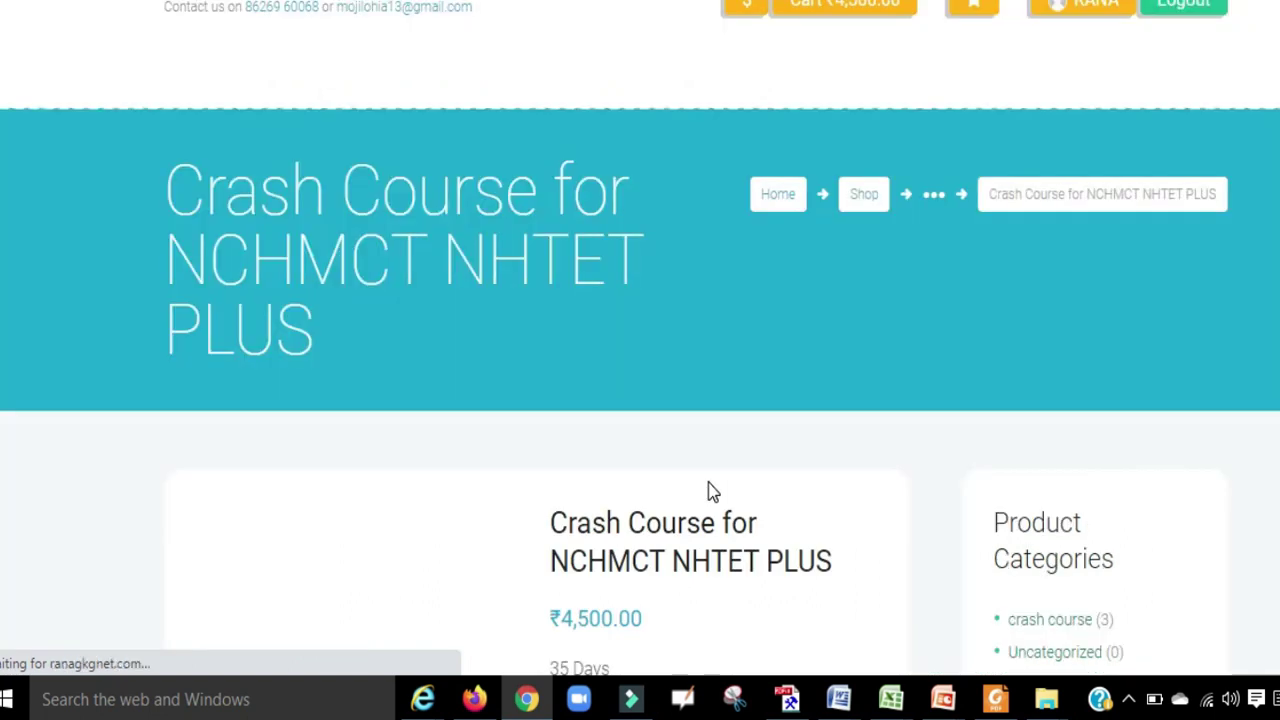
scroll(708, 491, down, 2)
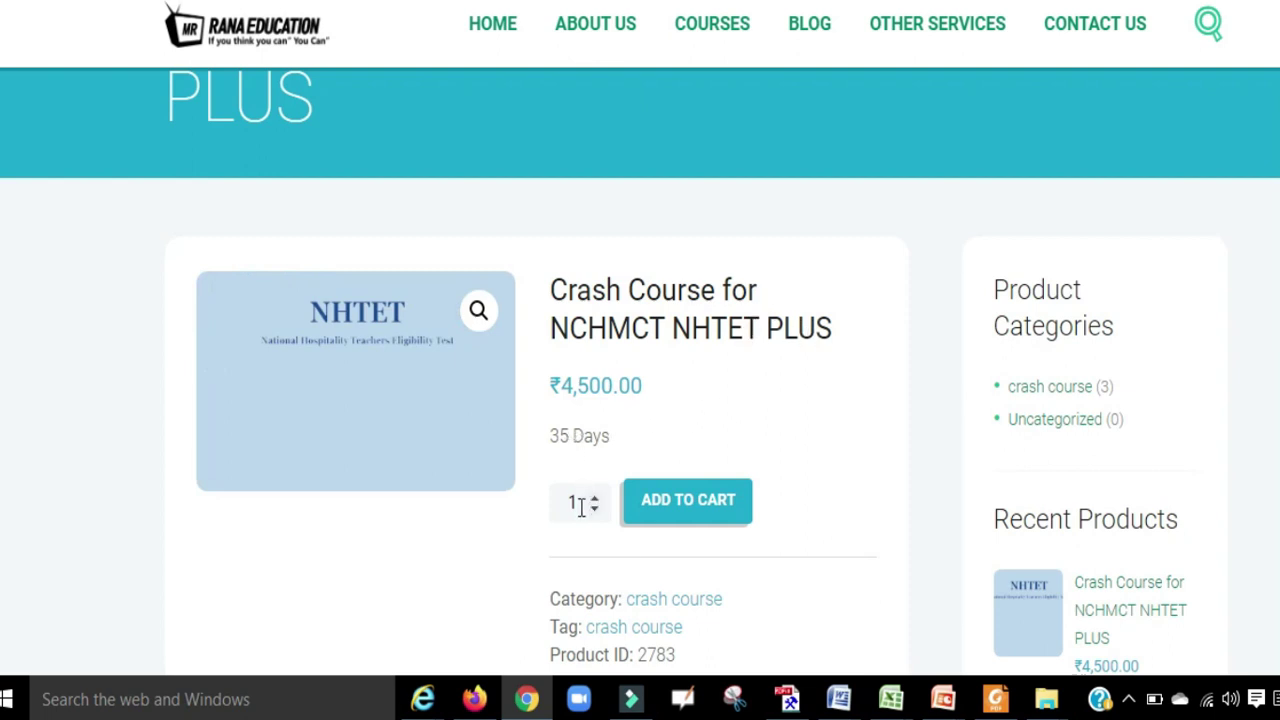
click(712, 513)
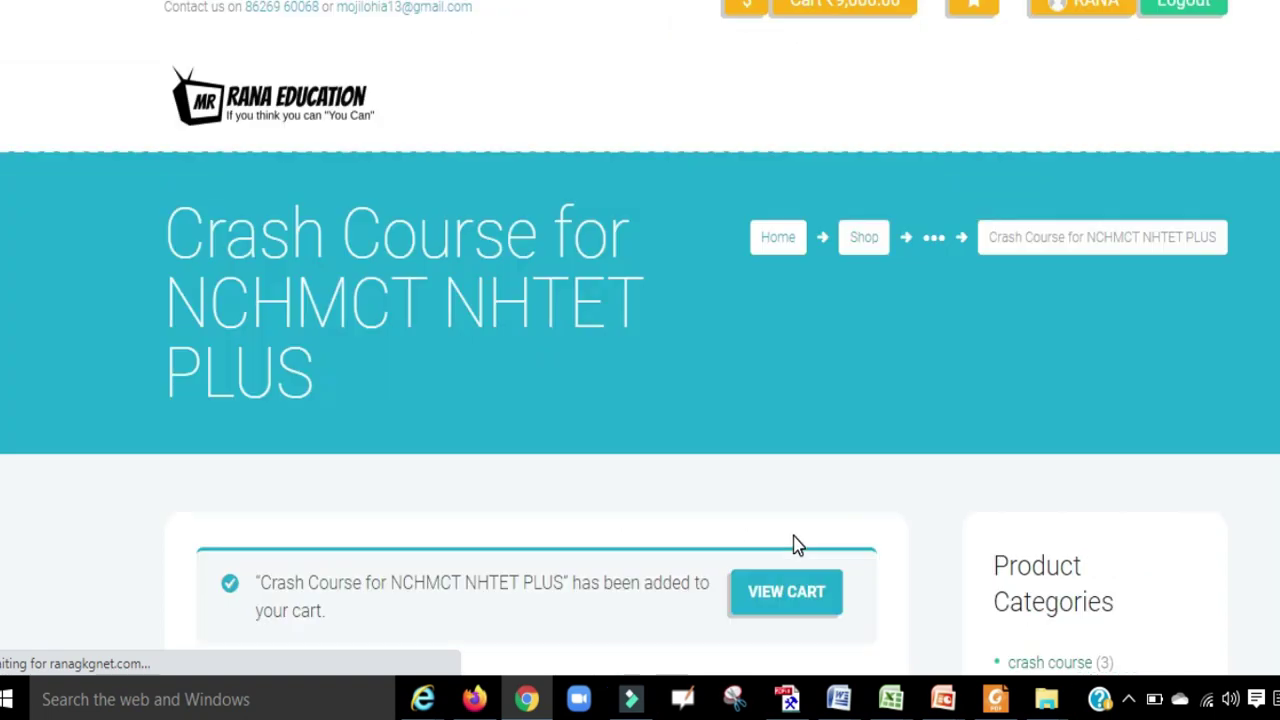
Open the cart, set the quantity of Crash Course for NCHMCT NHTET PLUS to 1 and update the cart
scroll(865, 495, down, 1)
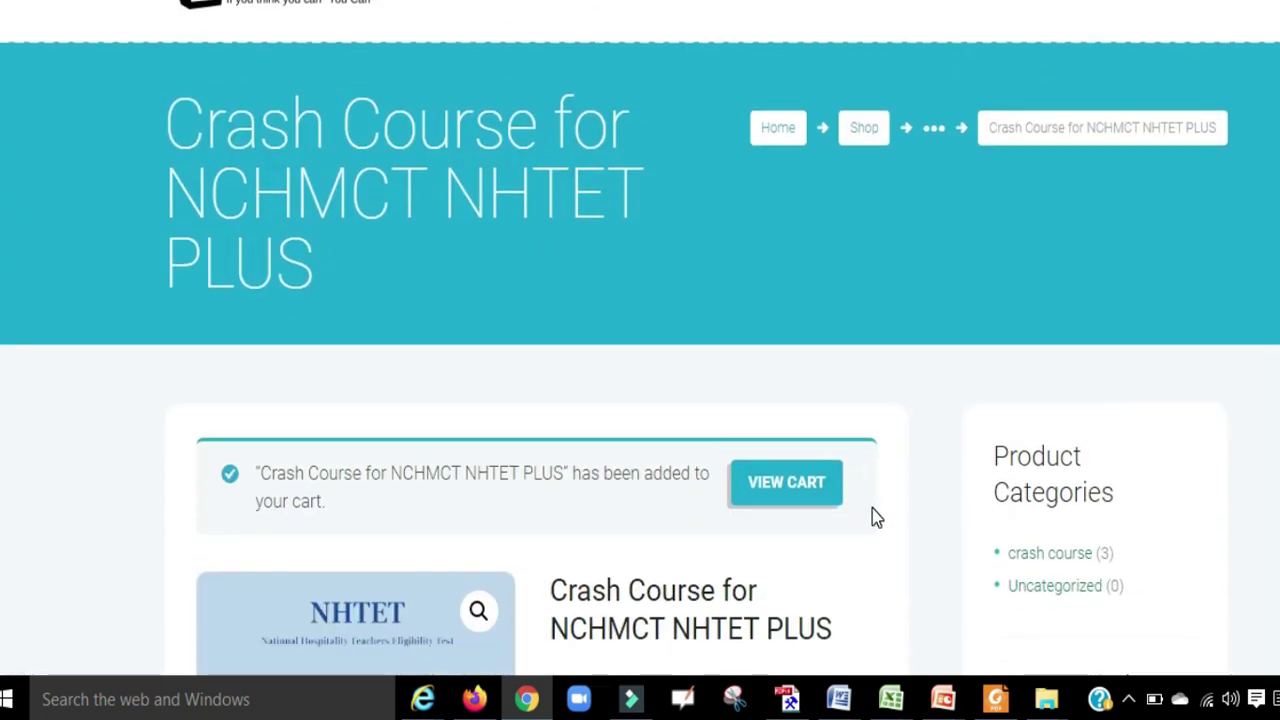
scroll(872, 508, down, 2)
click(786, 252)
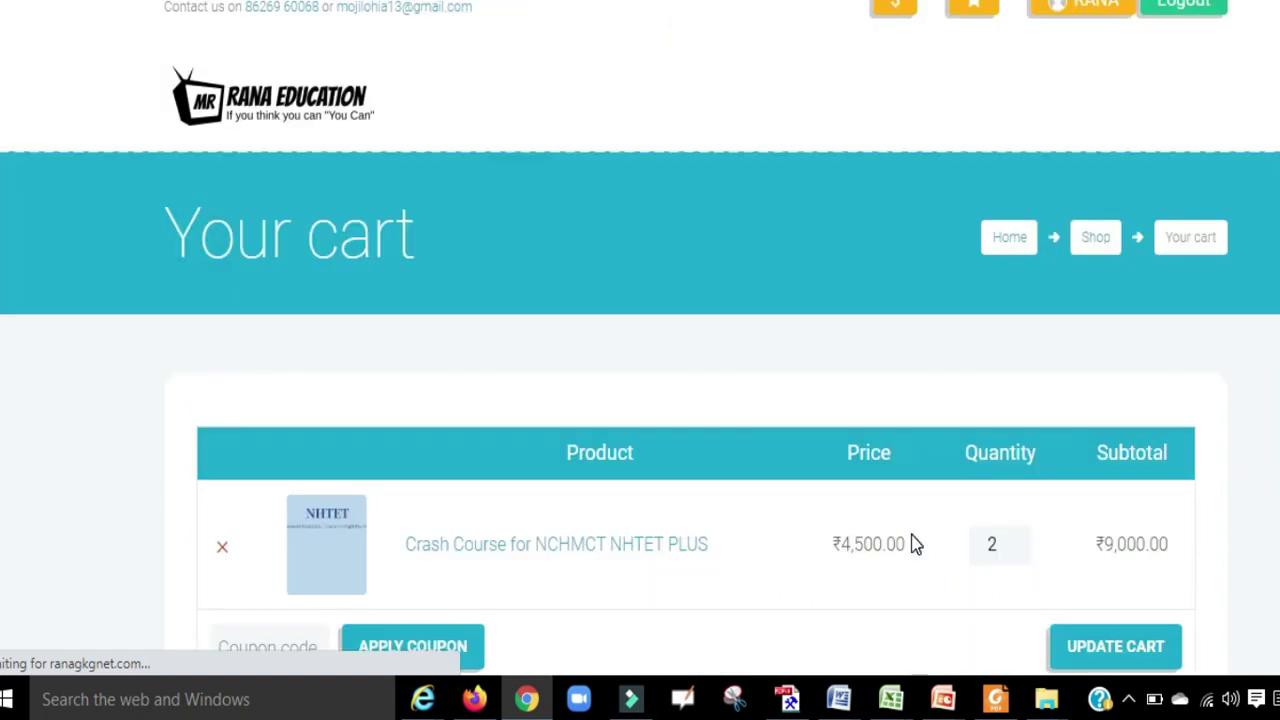
scroll(912, 544, down, 2)
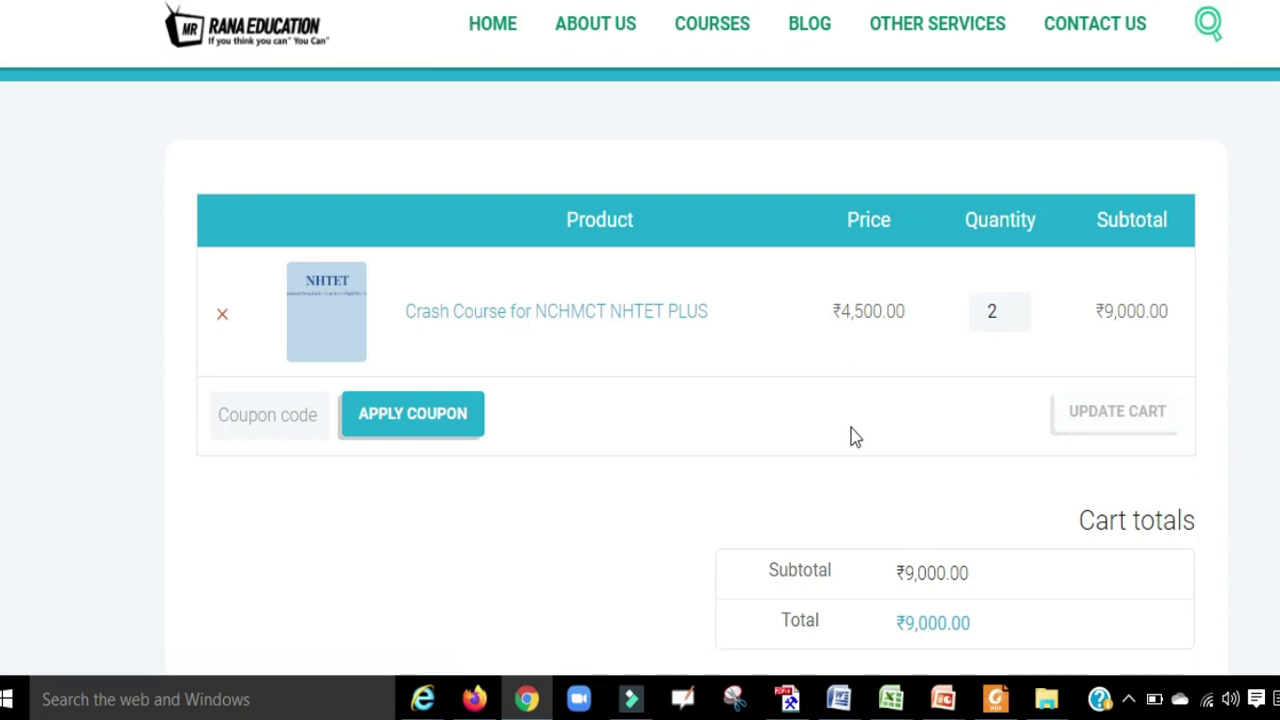
click(1015, 307)
click(1015, 317)
click(1015, 317)
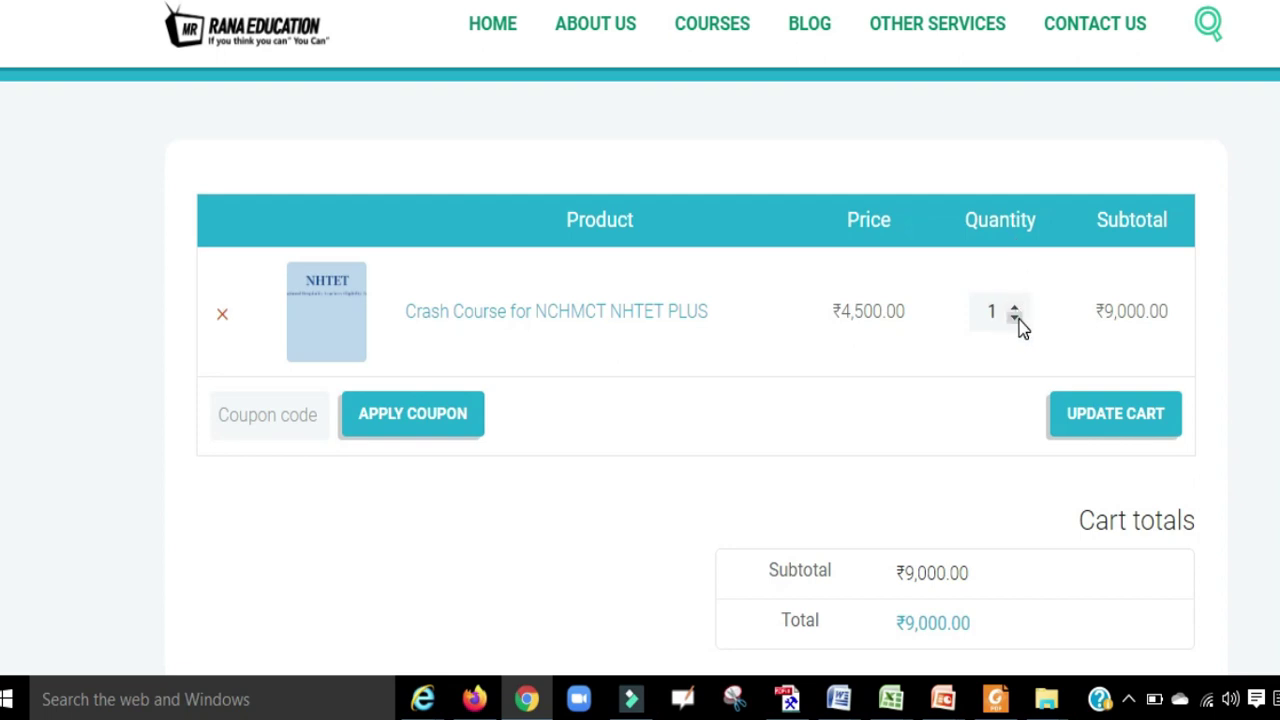
click(1145, 418)
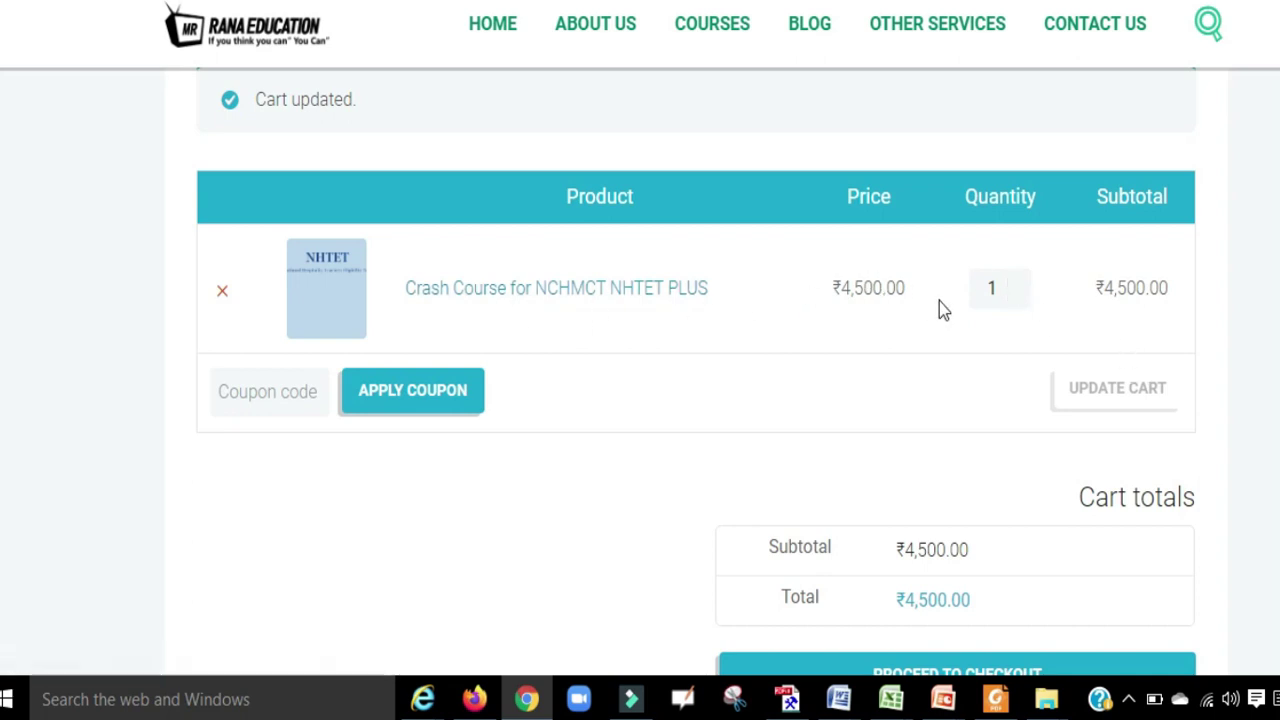
Proceed from the updated cart to checkout and bring up the billing details form
scroll(1063, 458, down, 2)
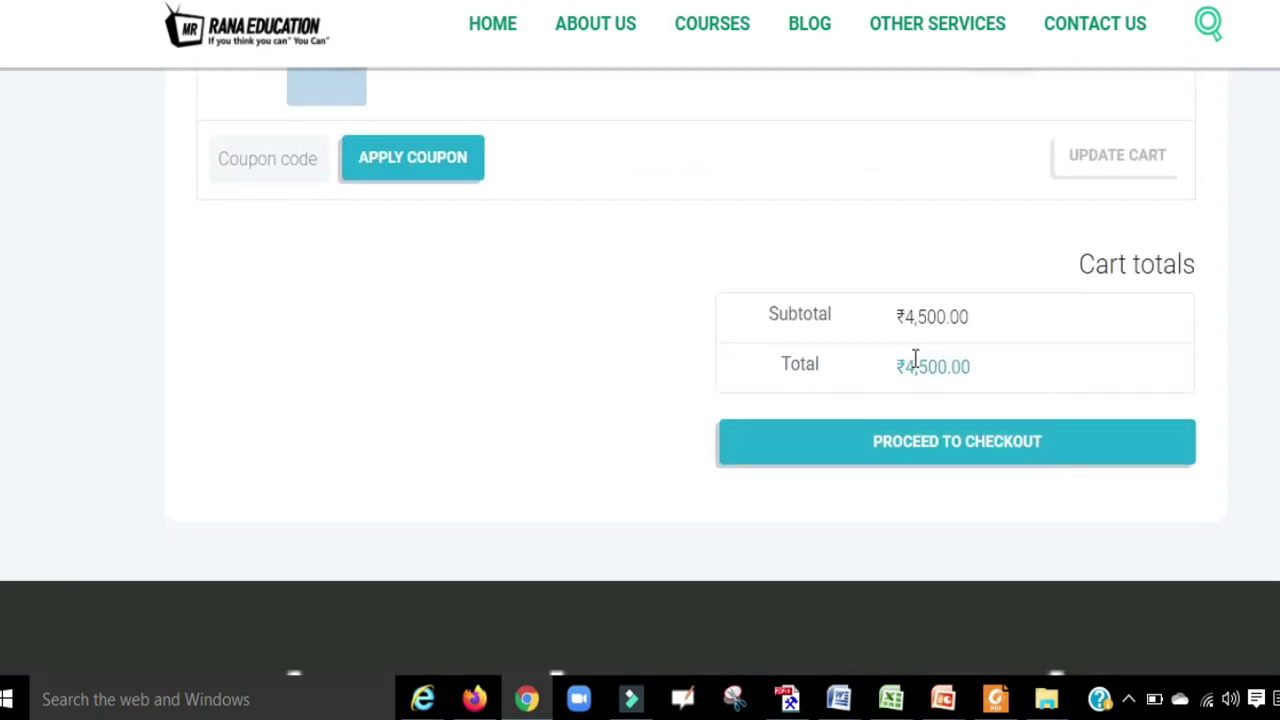
click(1006, 456)
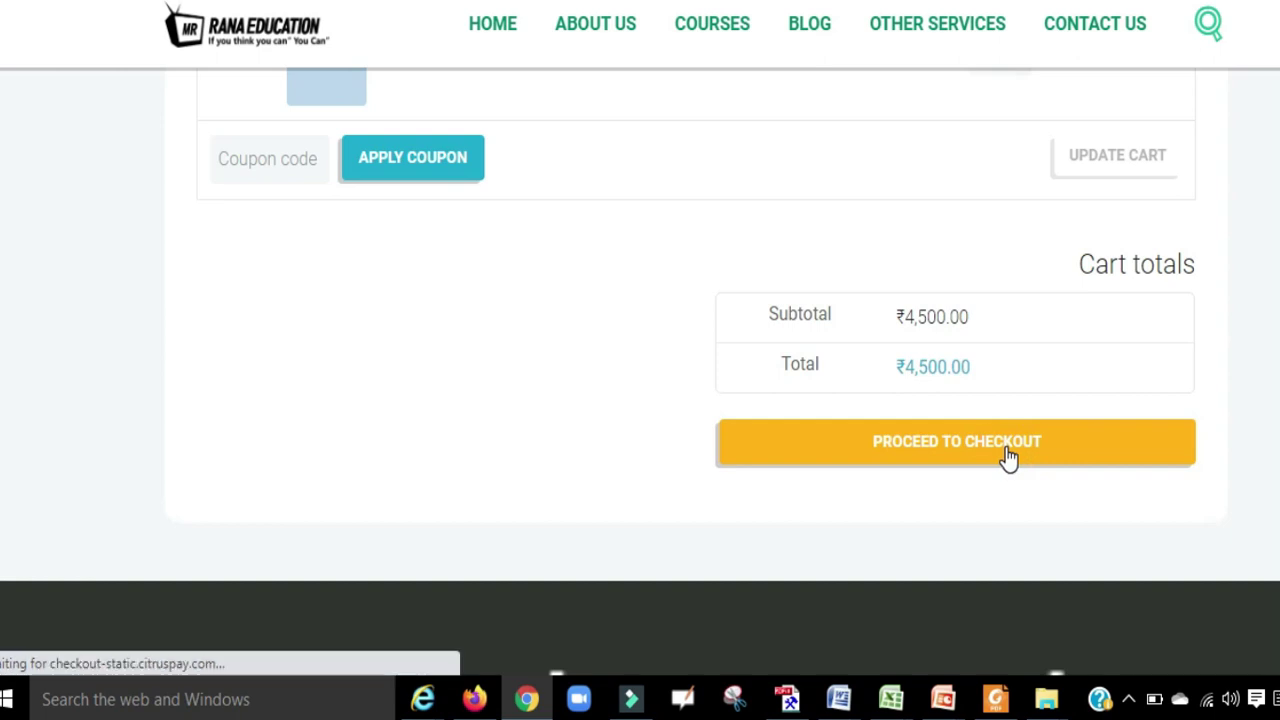
scroll(1008, 458, down, 2)
scroll(1008, 458, down, 2)
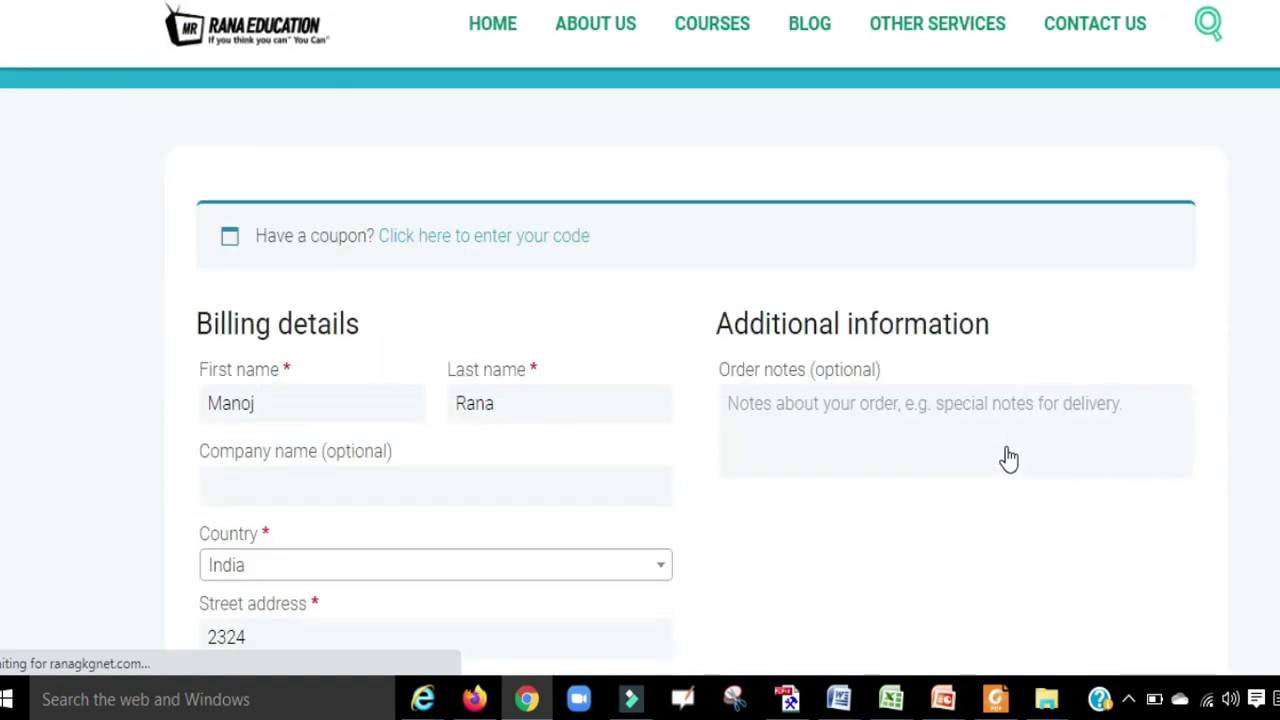
Review the prefilled billing details, the order summary and the PayUmoney payment section of the checkout form
scroll(1008, 458, up, 2)
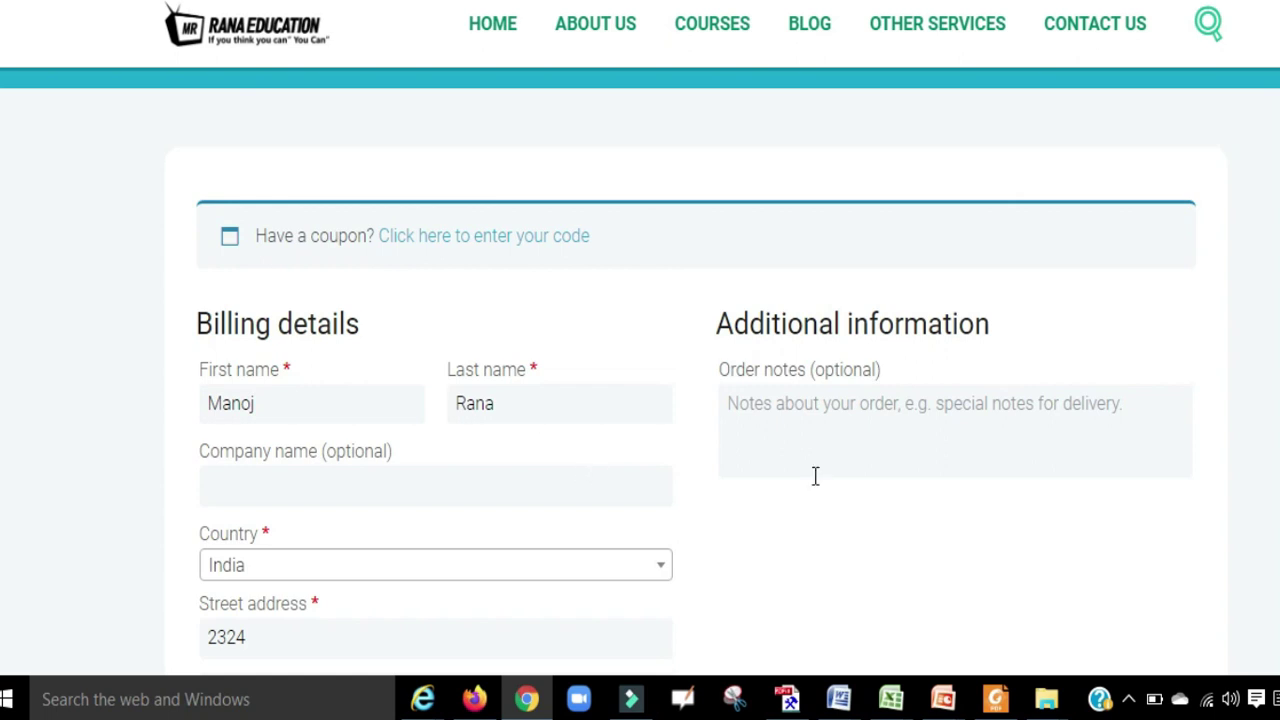
scroll(815, 476, down, 1)
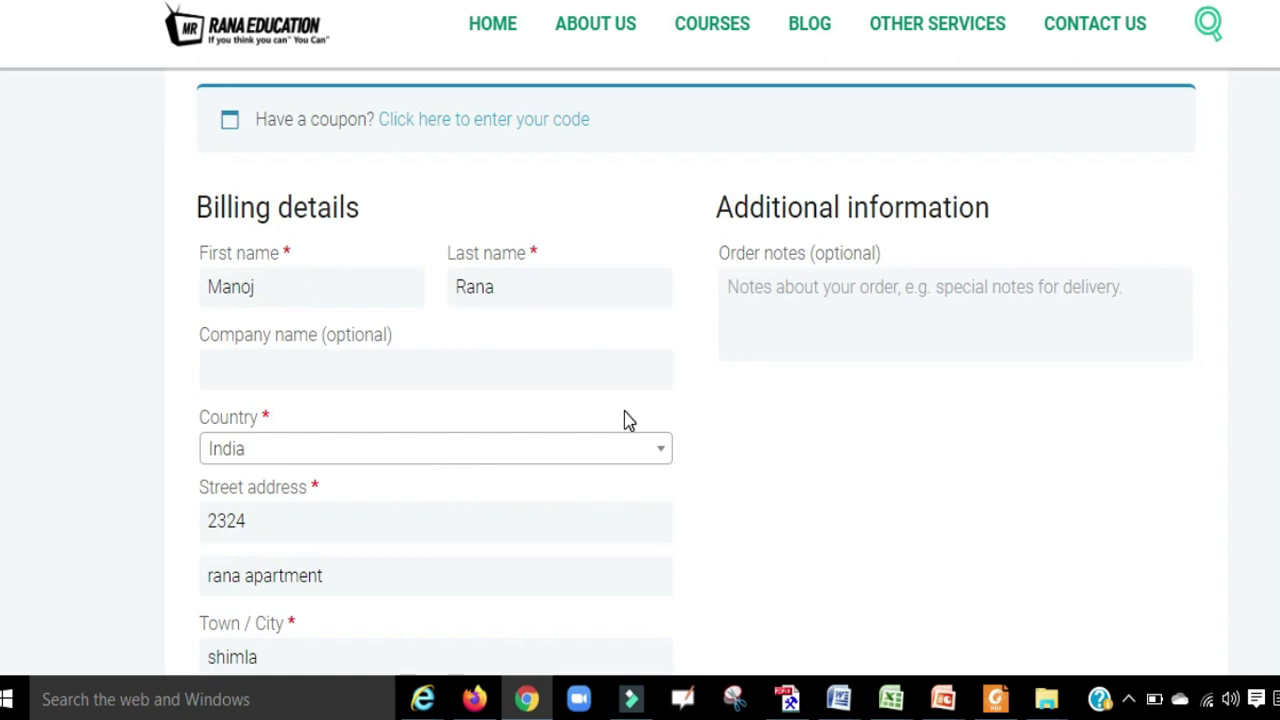
scroll(600, 400, down, 2)
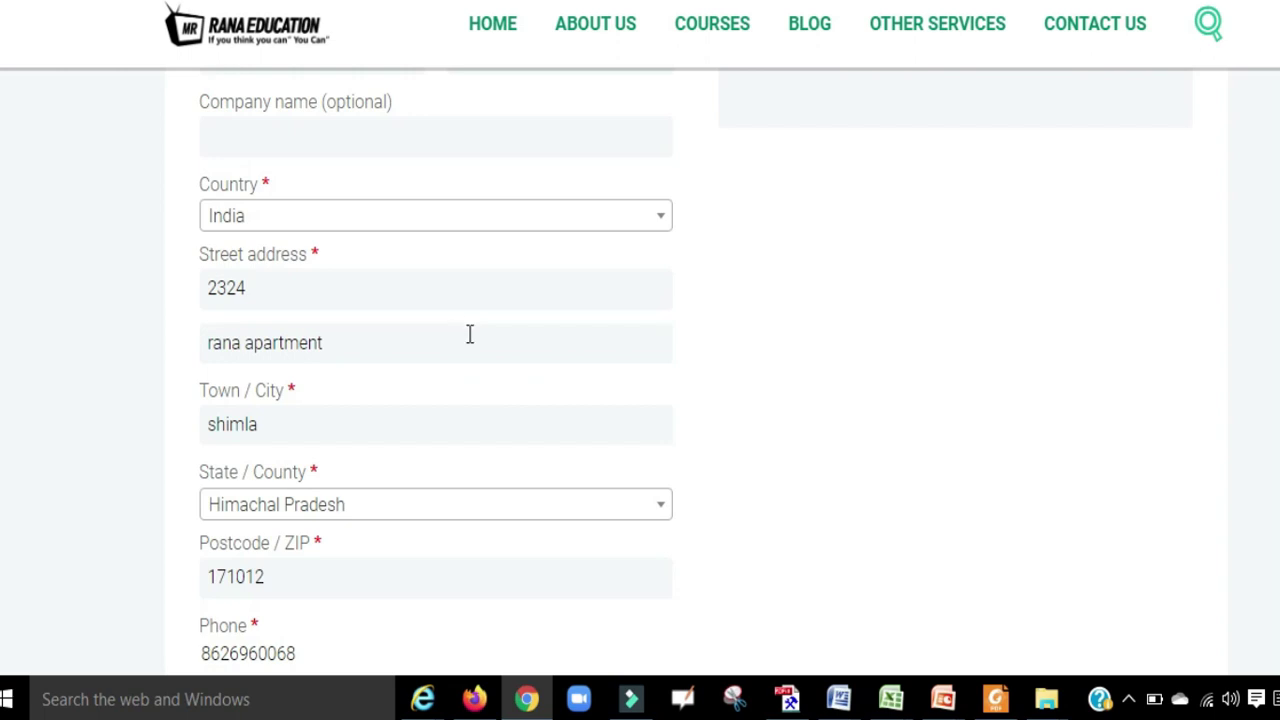
scroll(355, 410, down, 2)
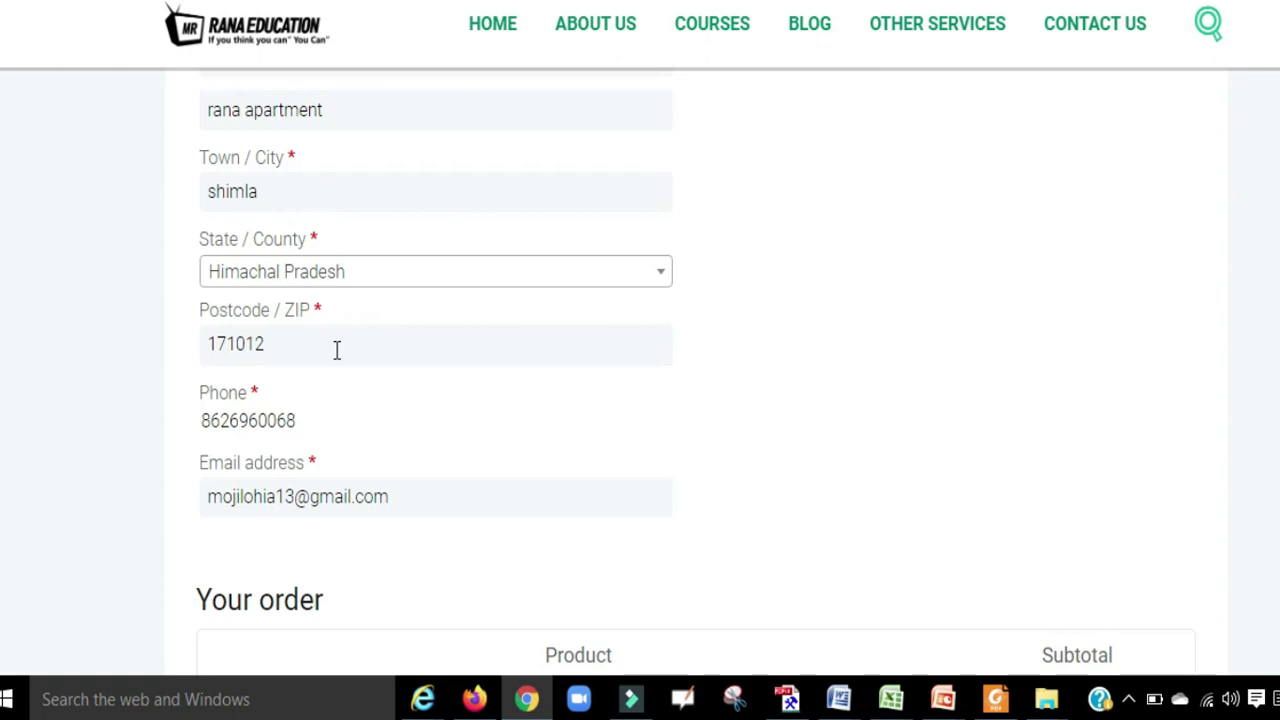
scroll(340, 349, down, 1)
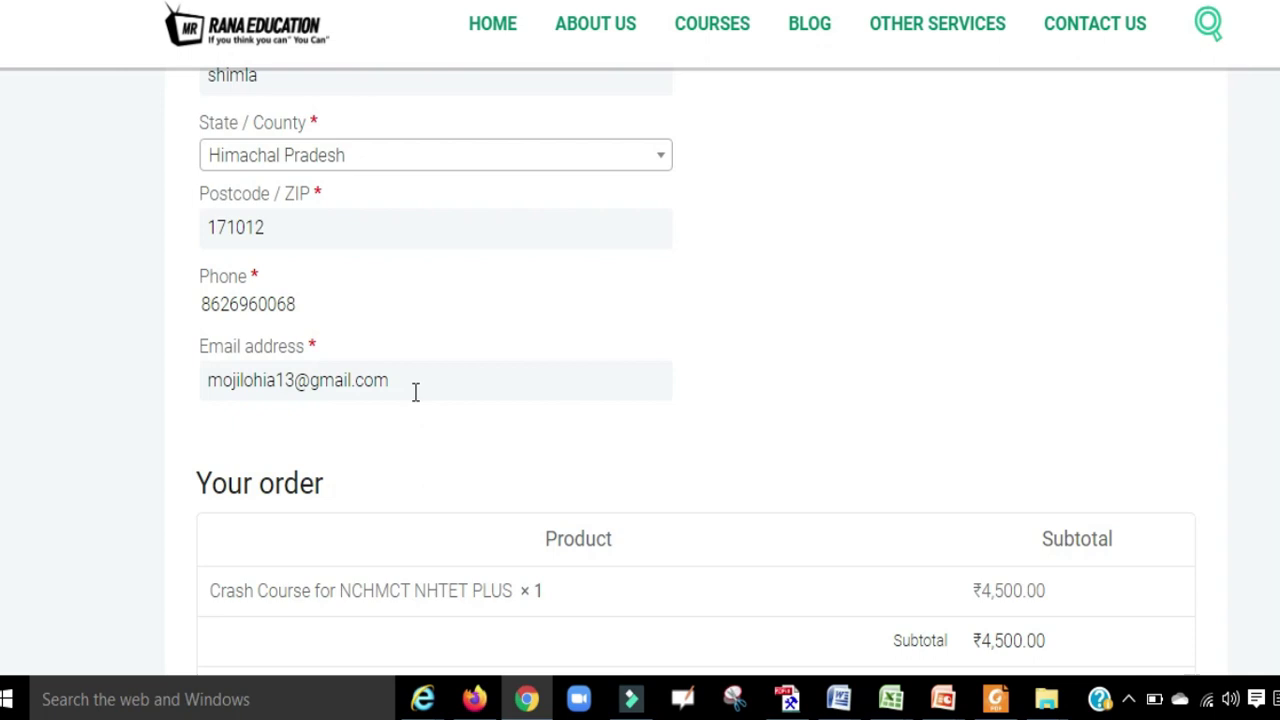
scroll(430, 420, down, 3)
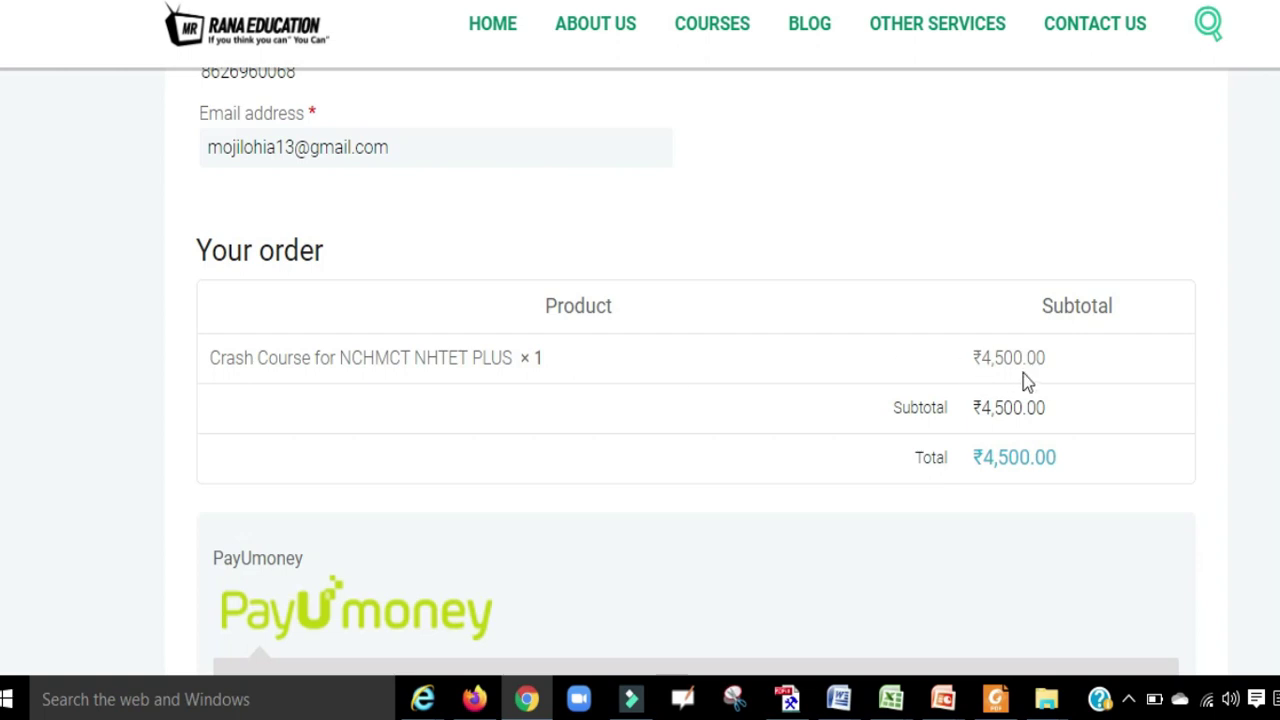
scroll(1023, 377, down, 1)
scroll(1023, 377, down, 4)
scroll(1023, 377, up, 7)
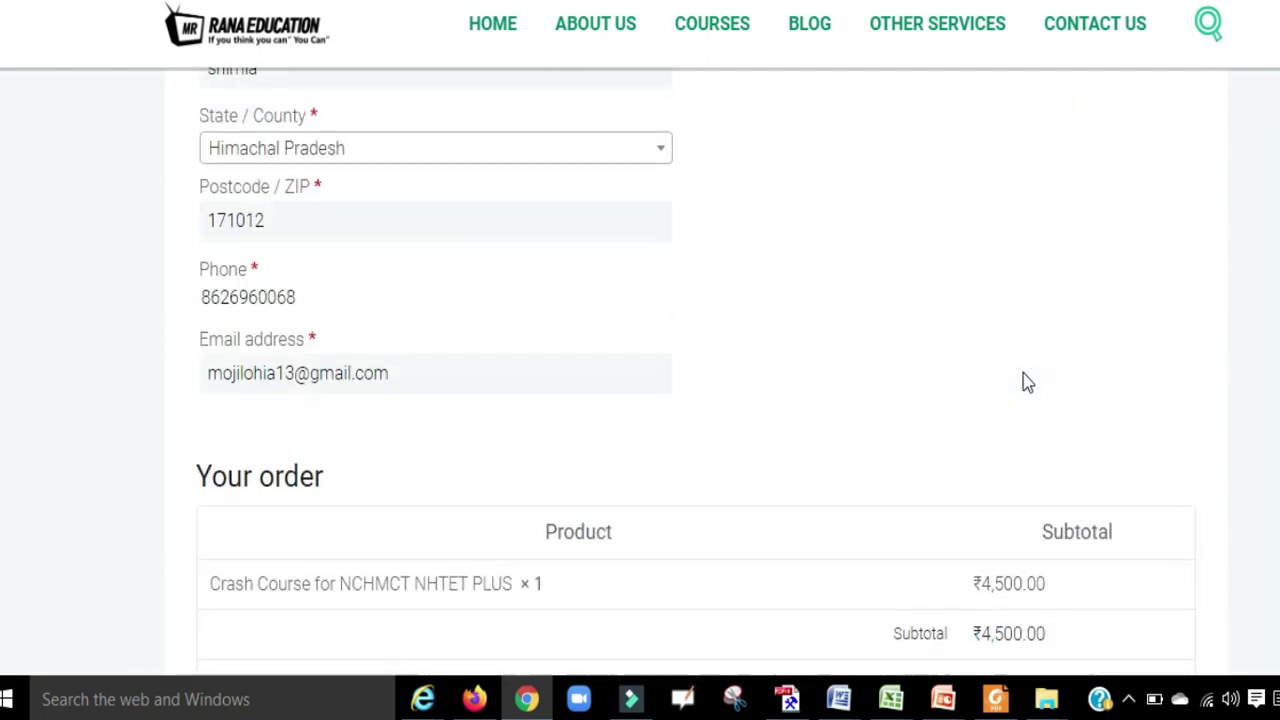
scroll(1025, 380, down, 4)
scroll(1025, 380, up, 10)
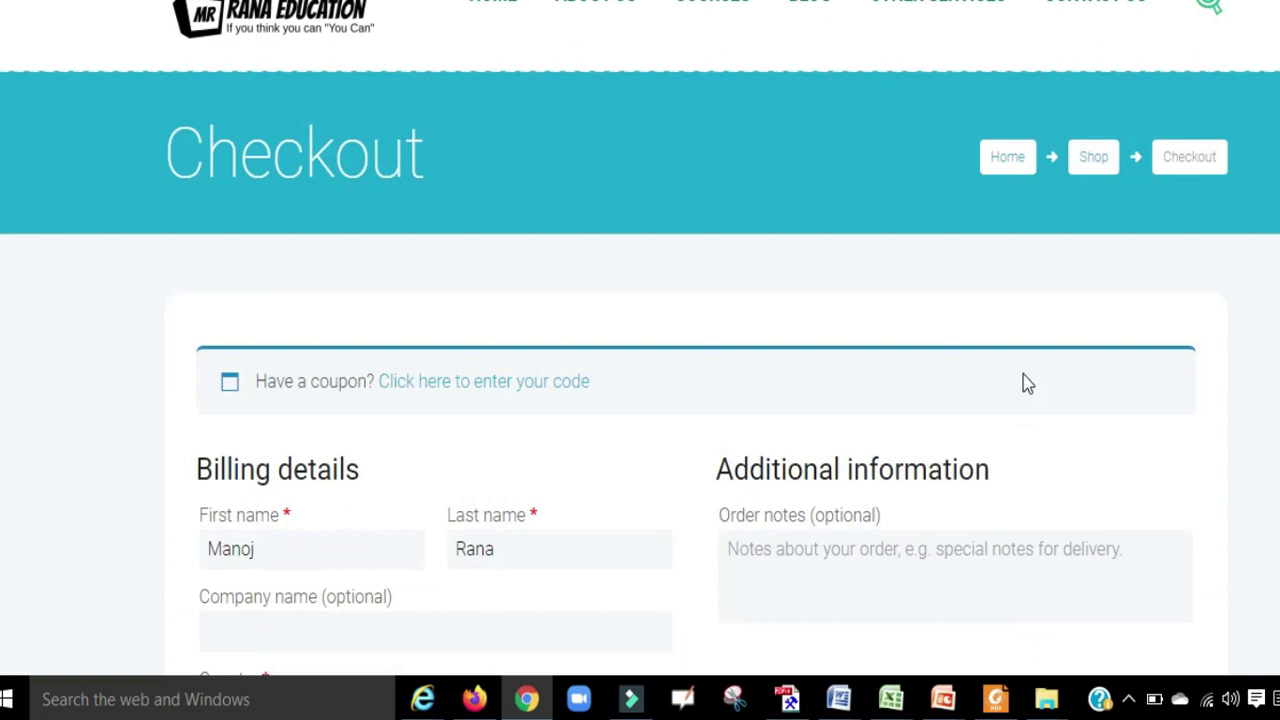
scroll(840, 529, down, 10)
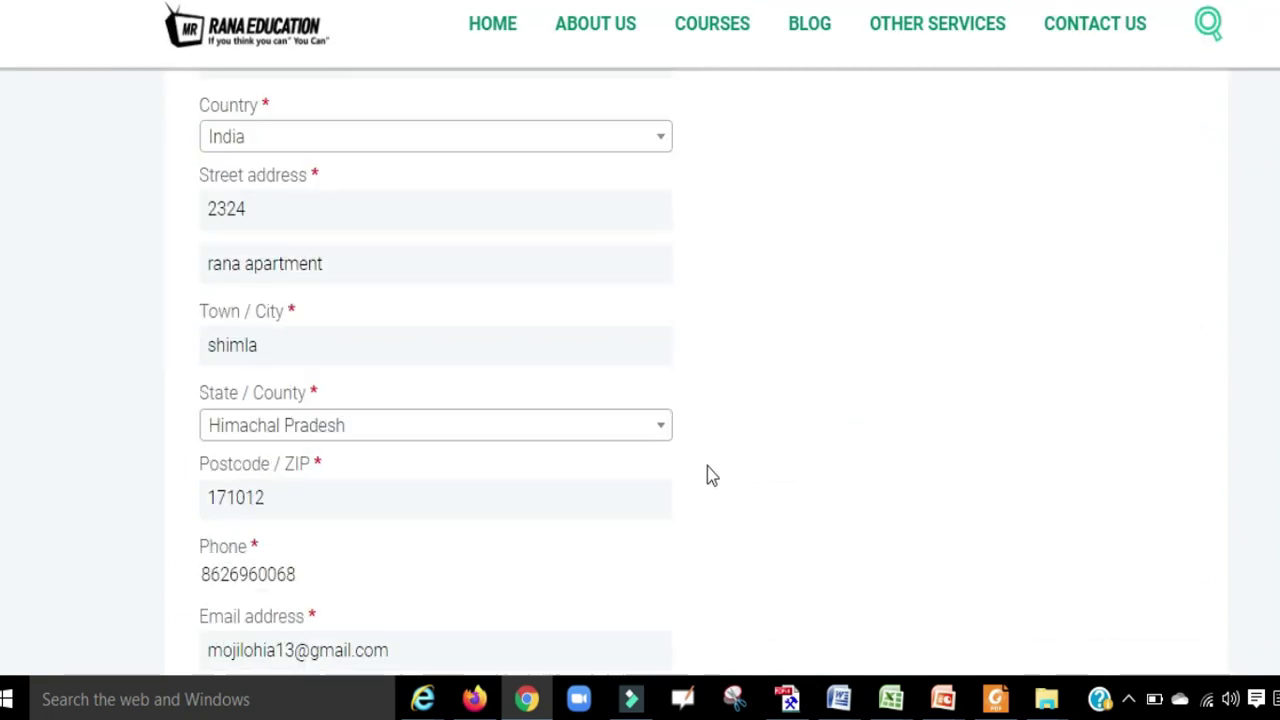
scroll(708, 470, down, 3)
scroll(709, 463, up, 3)
scroll(817, 489, down, 5)
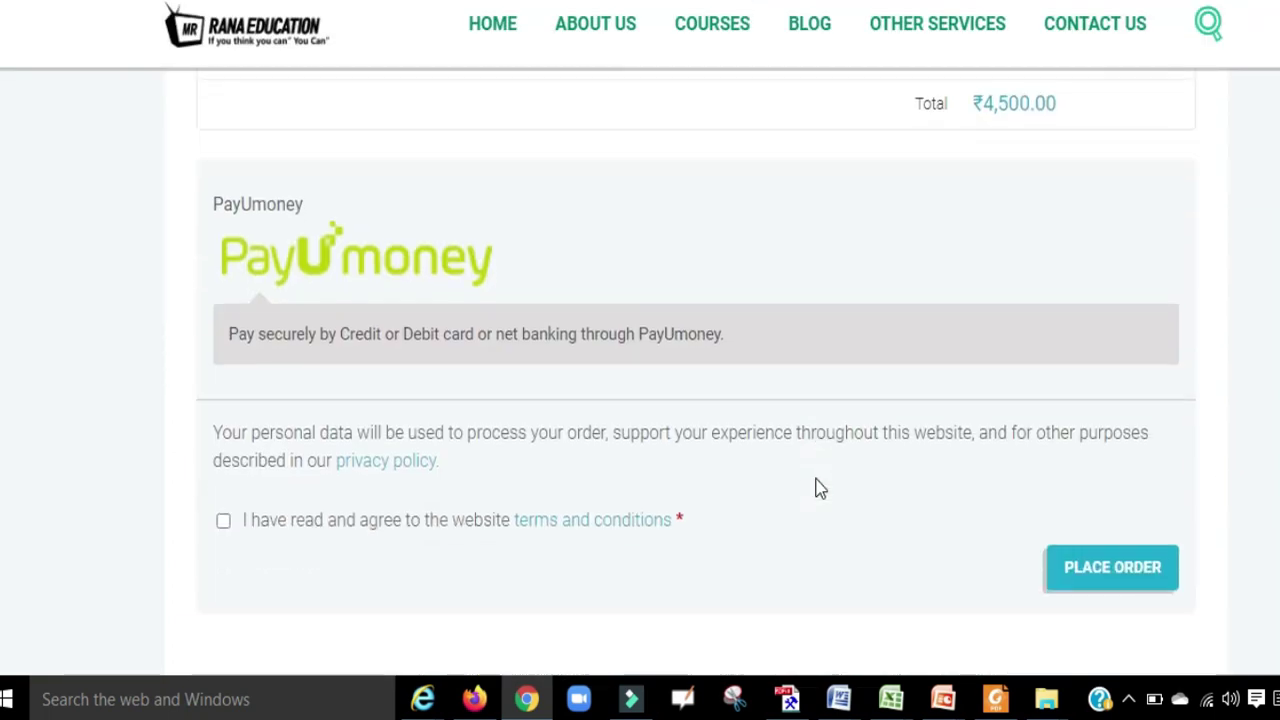
Agree to the website's terms and conditions, recheck the checkout form and place the order through PayUmoney
click(223, 410)
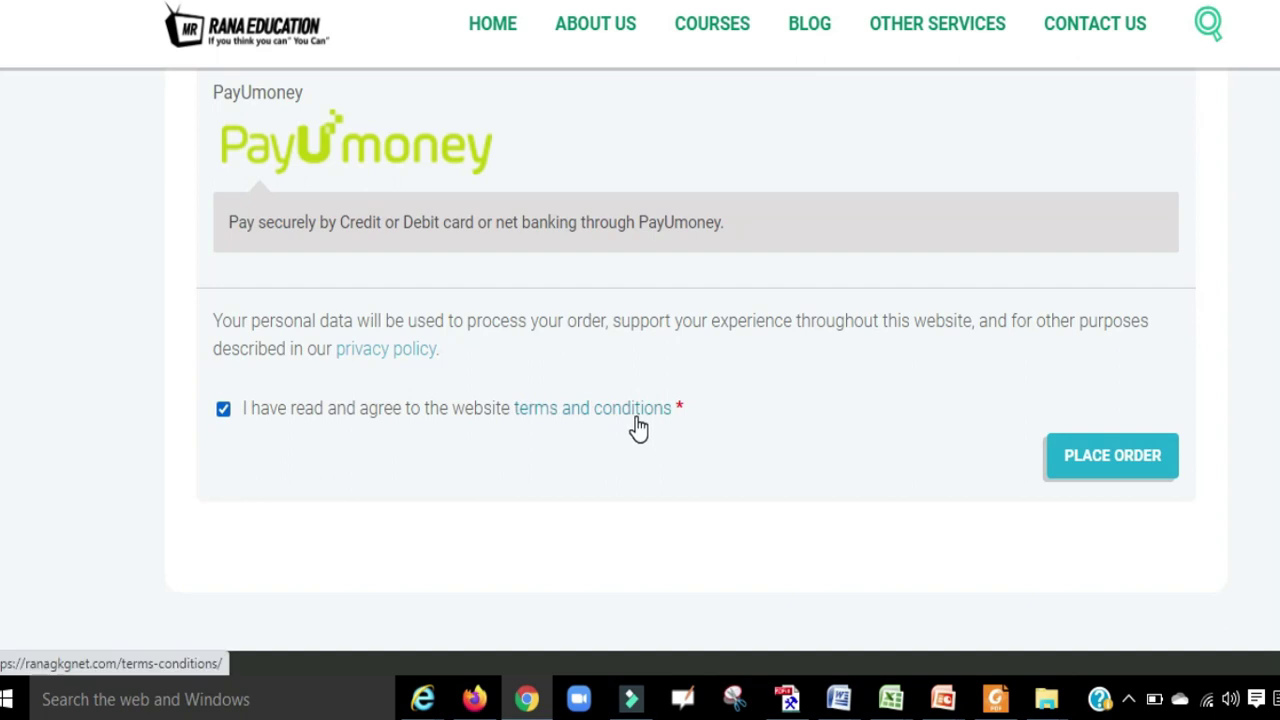
scroll(776, 448, up, 10)
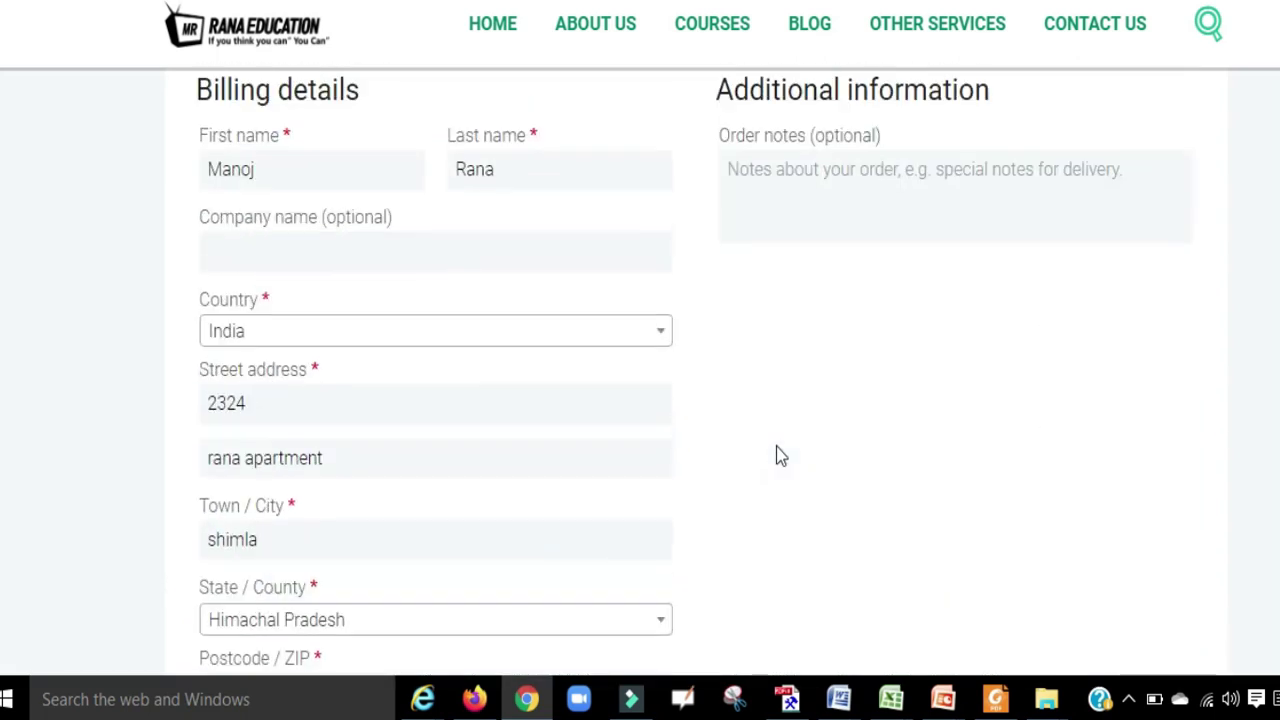
scroll(877, 513, up, 3)
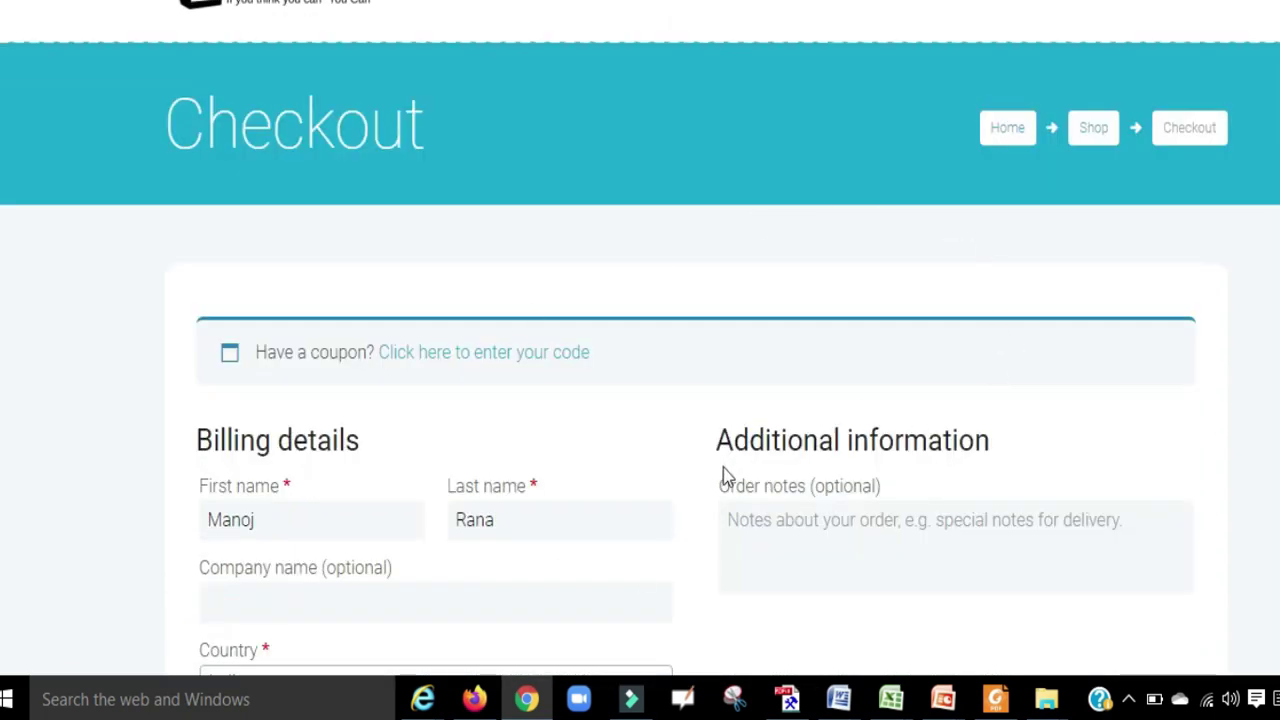
scroll(726, 478, down, 12)
scroll(726, 491, down, 2)
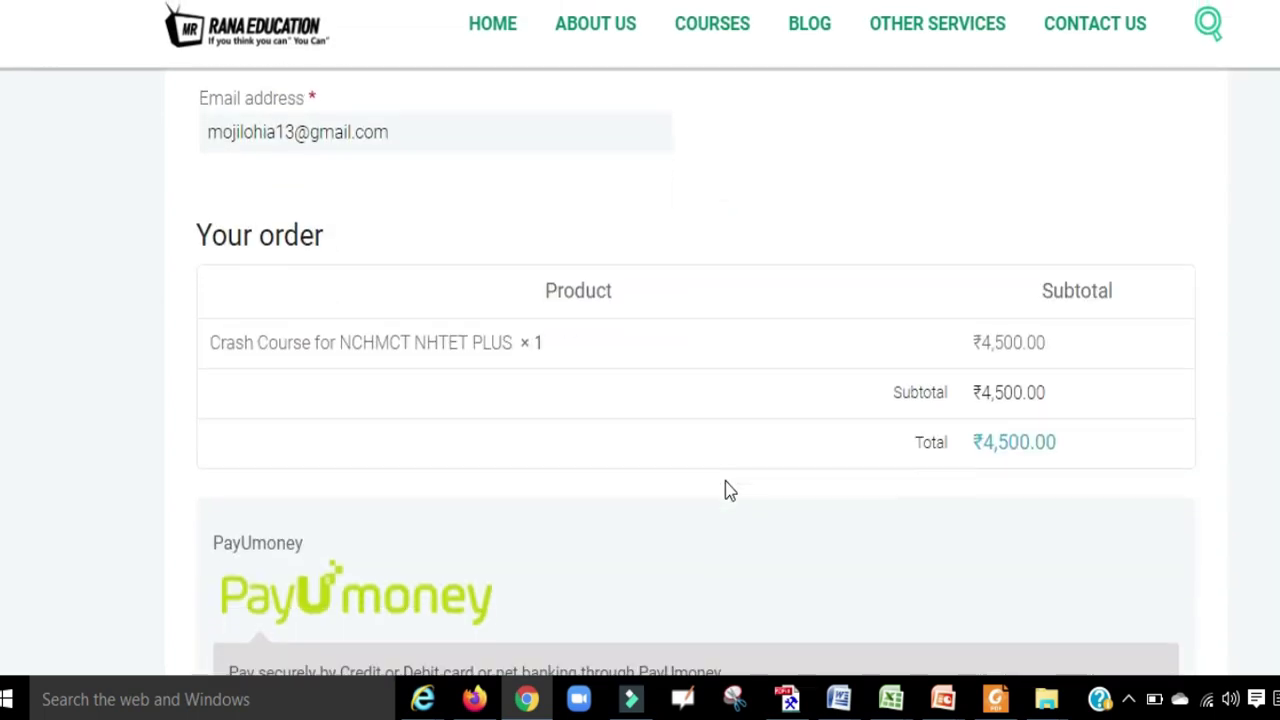
scroll(710, 470, up, 3)
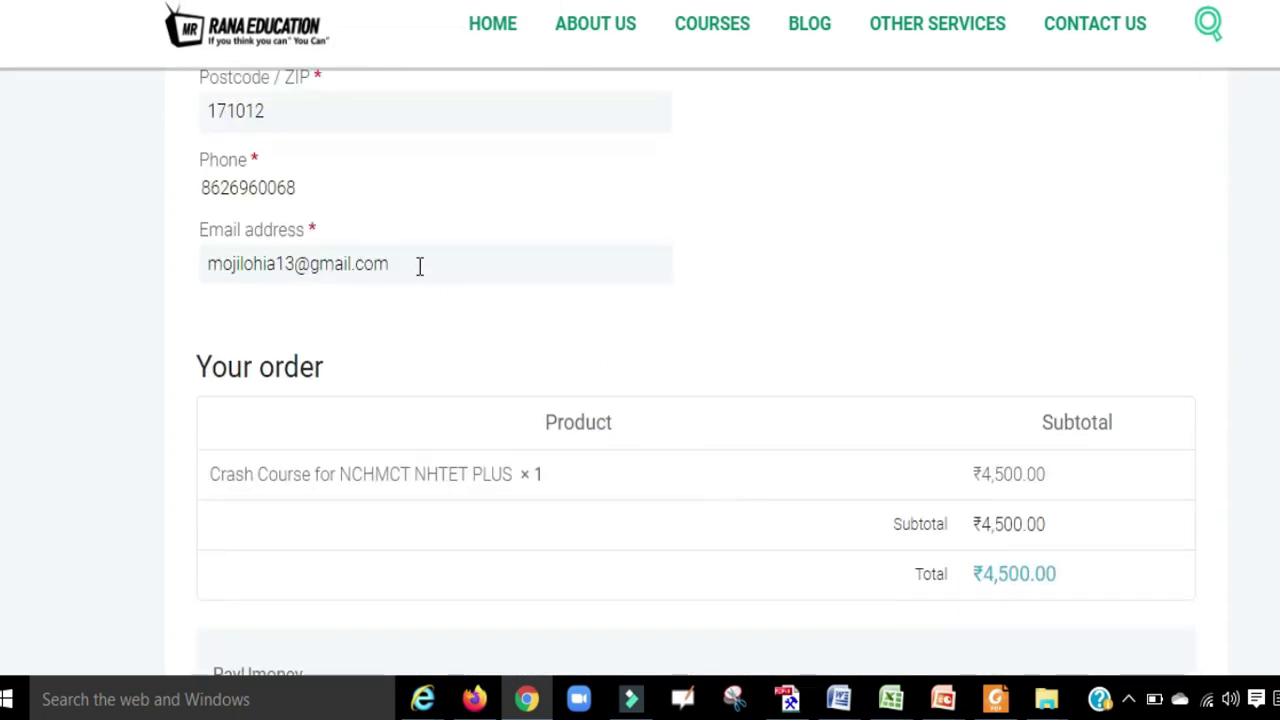
scroll(506, 490, down, 4)
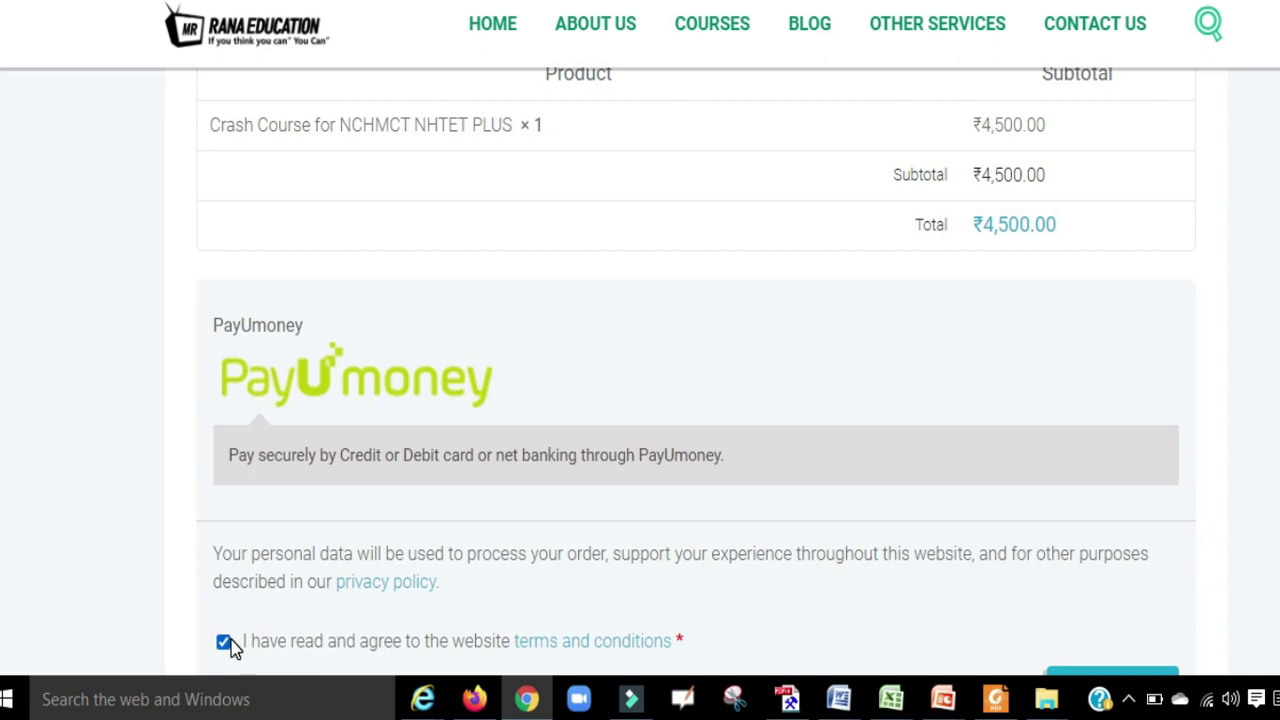
scroll(880, 465, down, 2)
click(1128, 458)
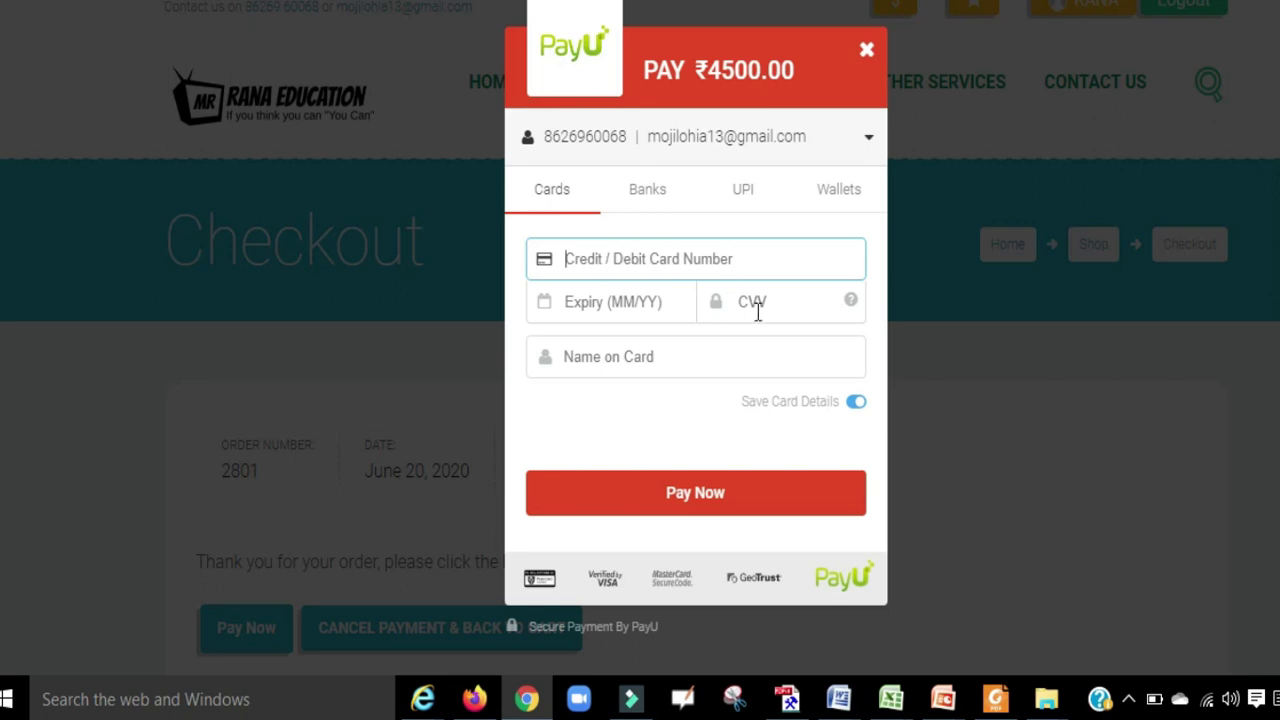
Examine the Banks, UPI and Wallets payment options in the PayU window, then return to the Cards option
click(652, 190)
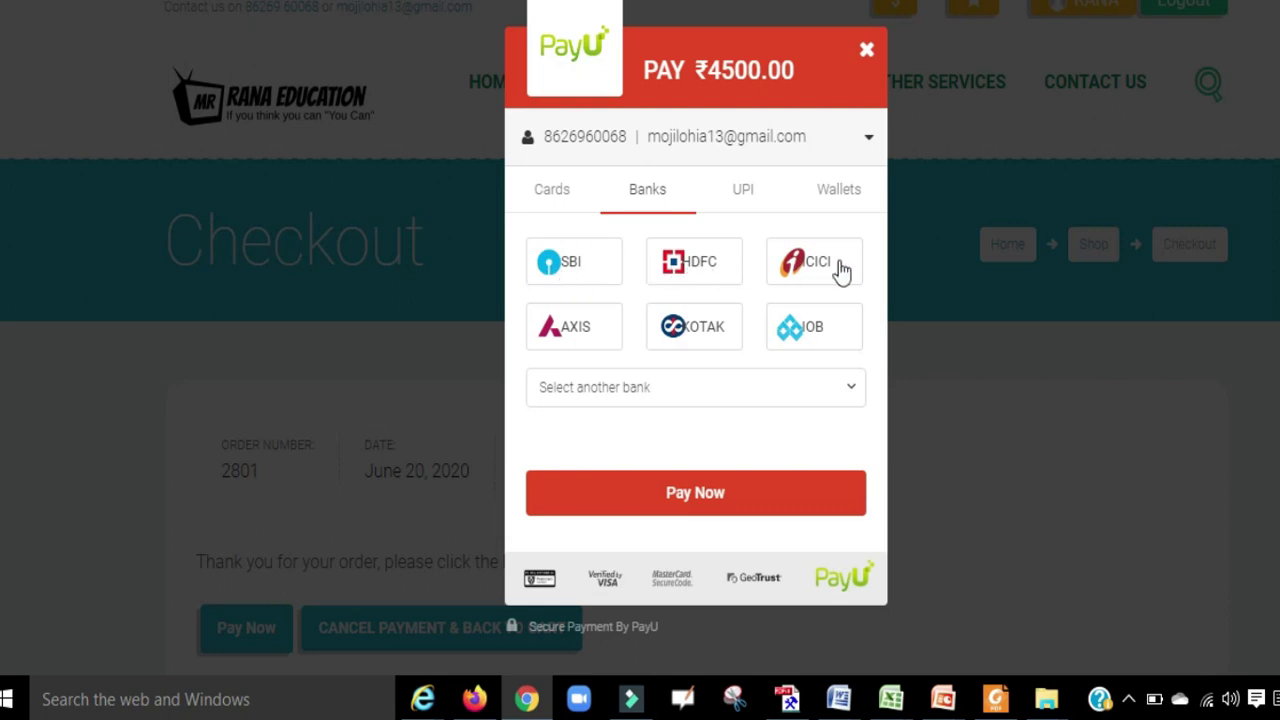
click(745, 190)
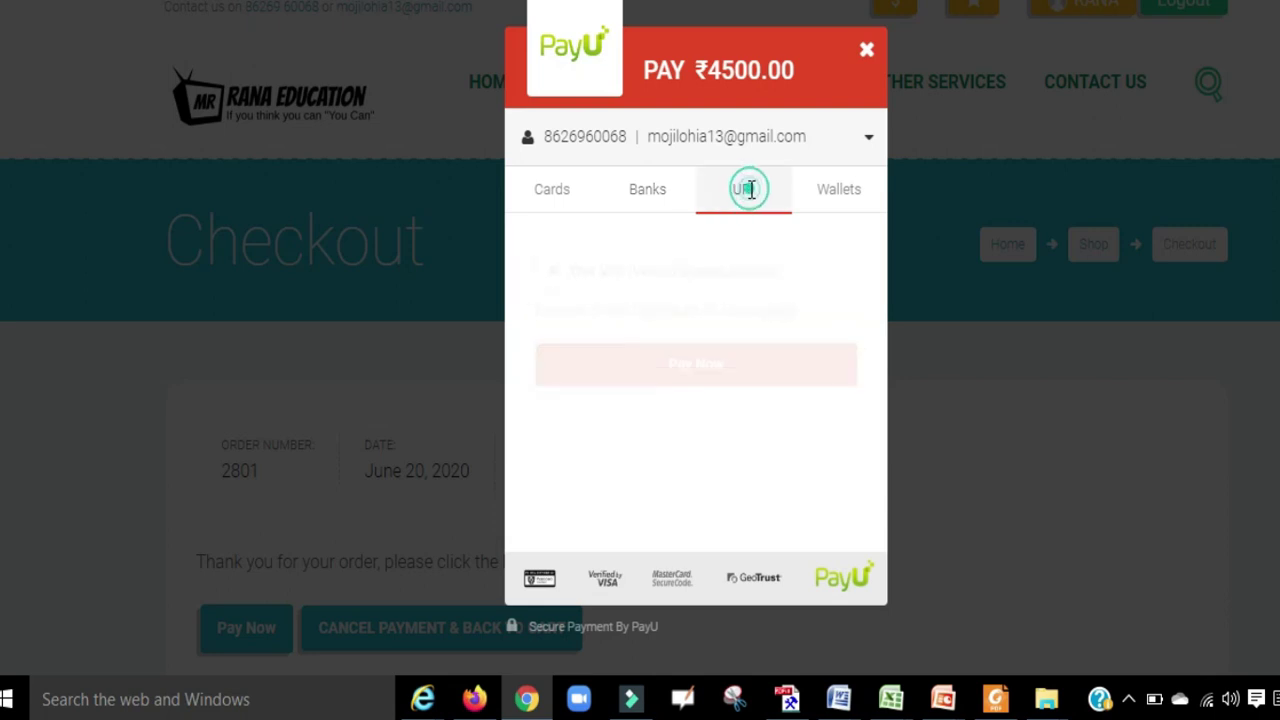
click(838, 190)
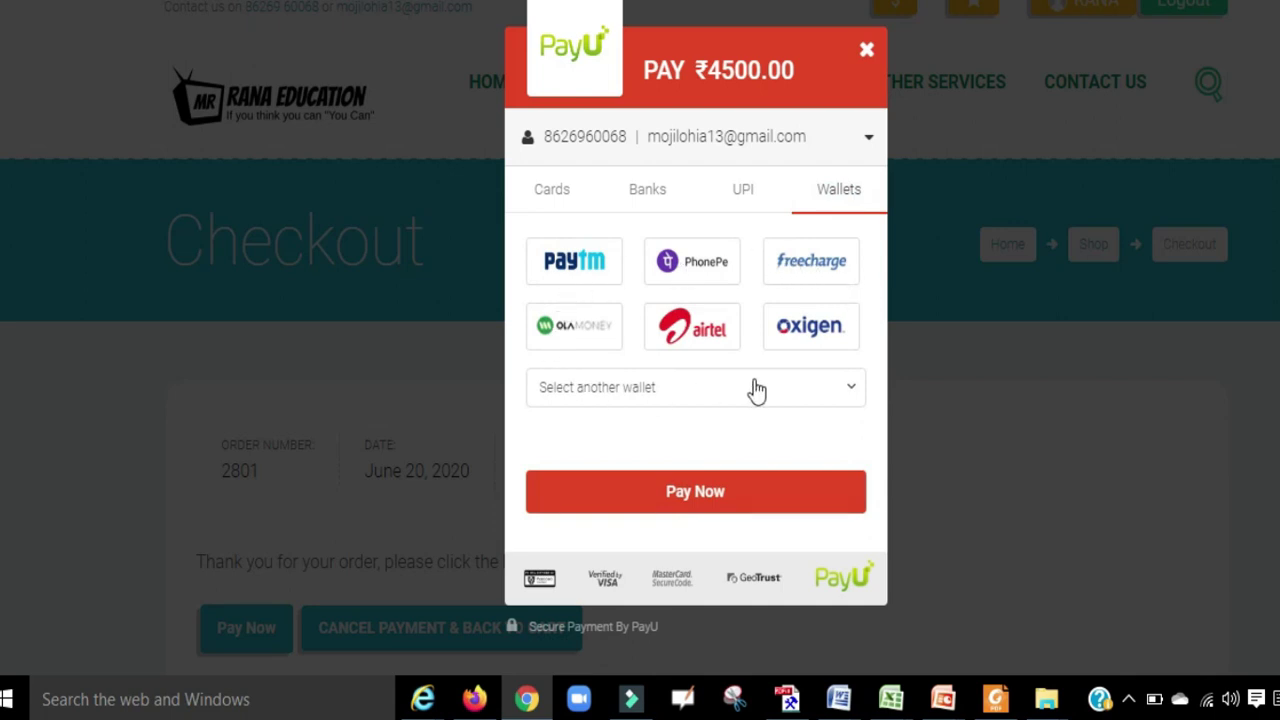
click(560, 192)
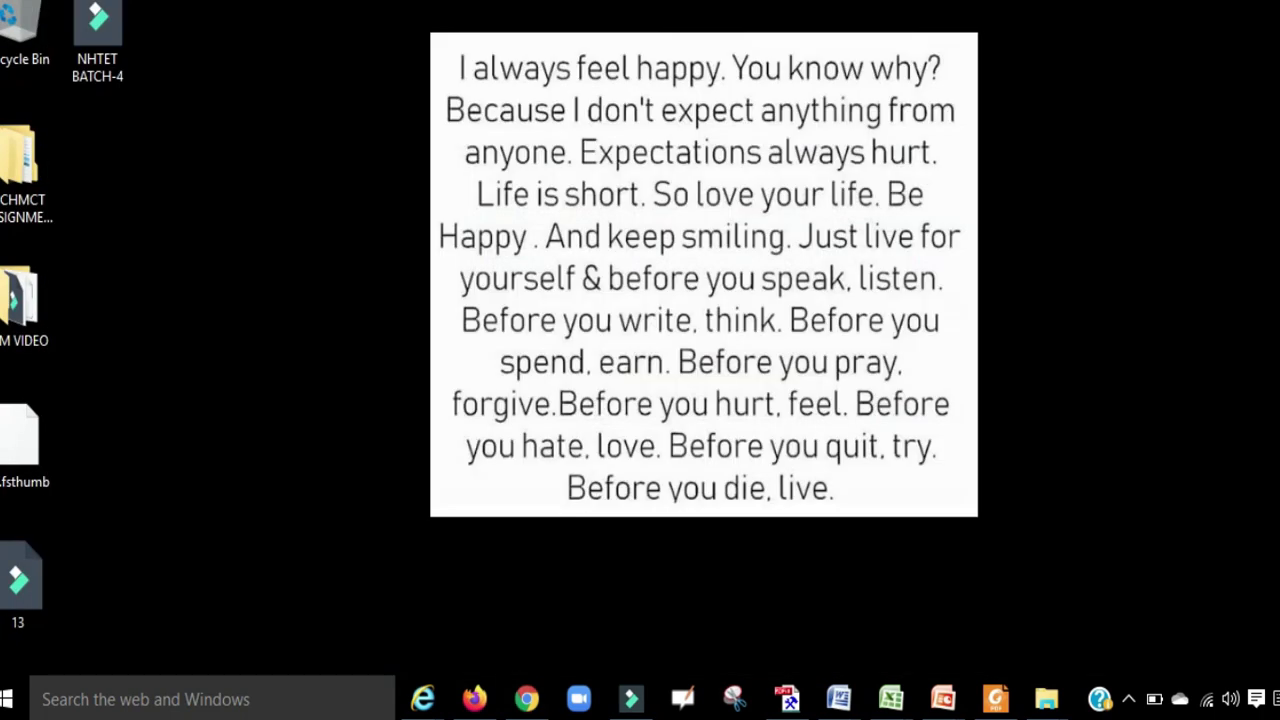
Switch to the UGC NTA NET Tourism BATCH-1 class in Google Classroom in Firefox and review its teacher and student list
click(474, 698)
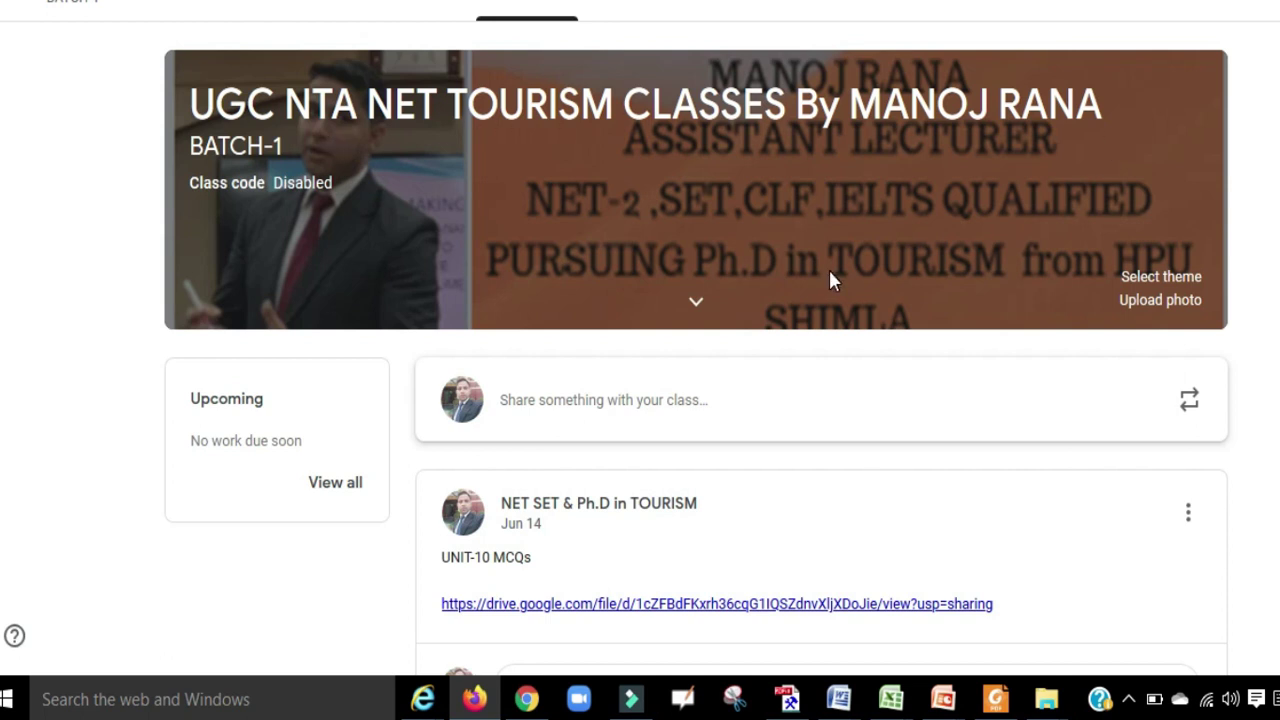
click(758, 8)
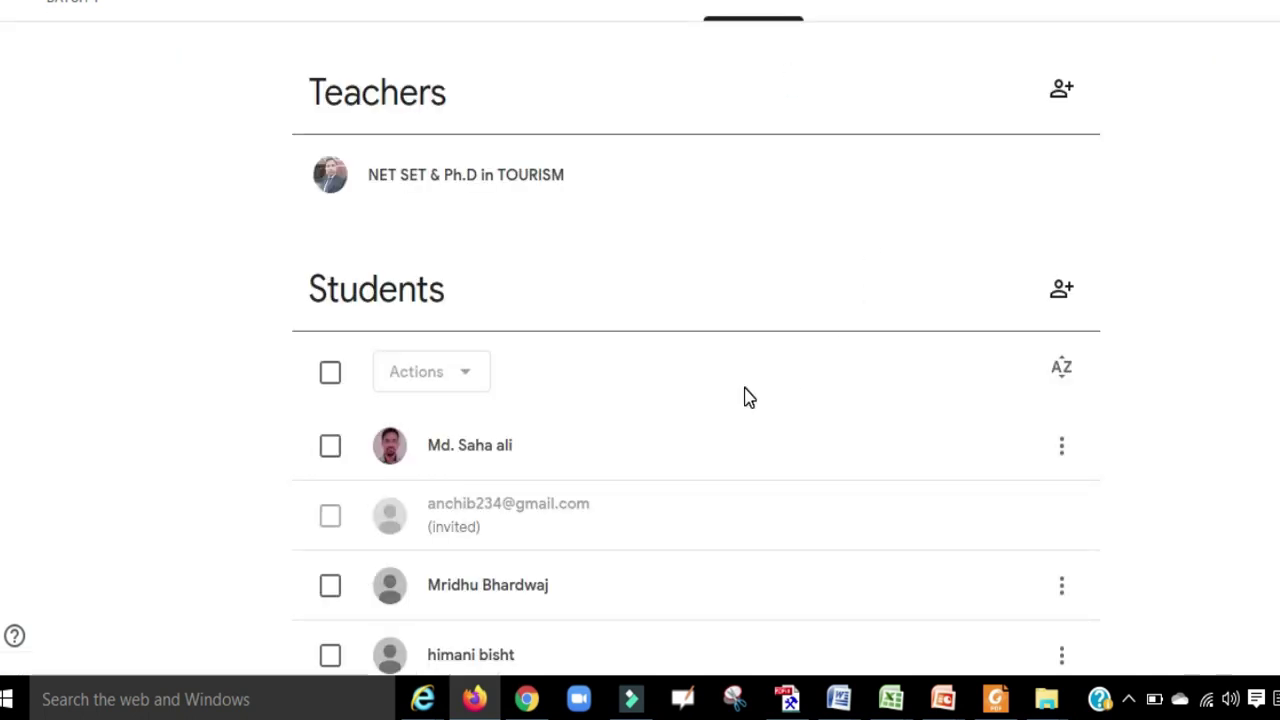
scroll(748, 397, down, 5)
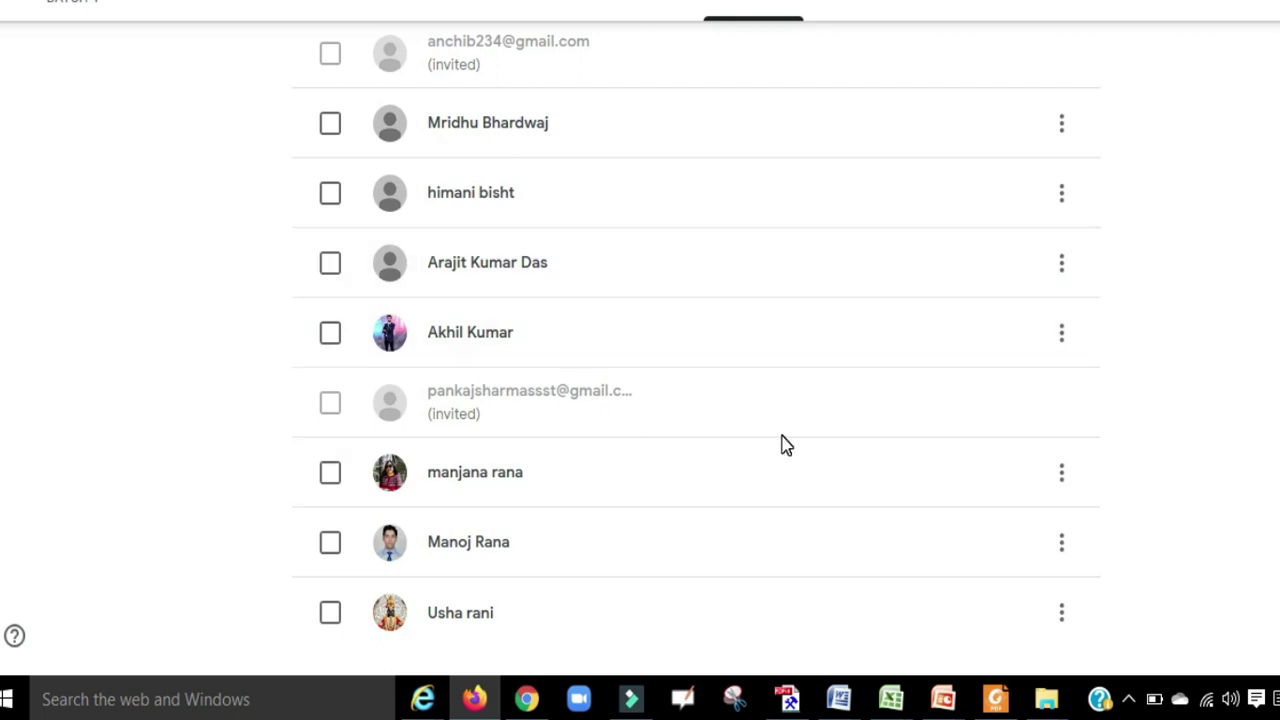
scroll(785, 445, up, 1)
scroll(790, 466, up, 3)
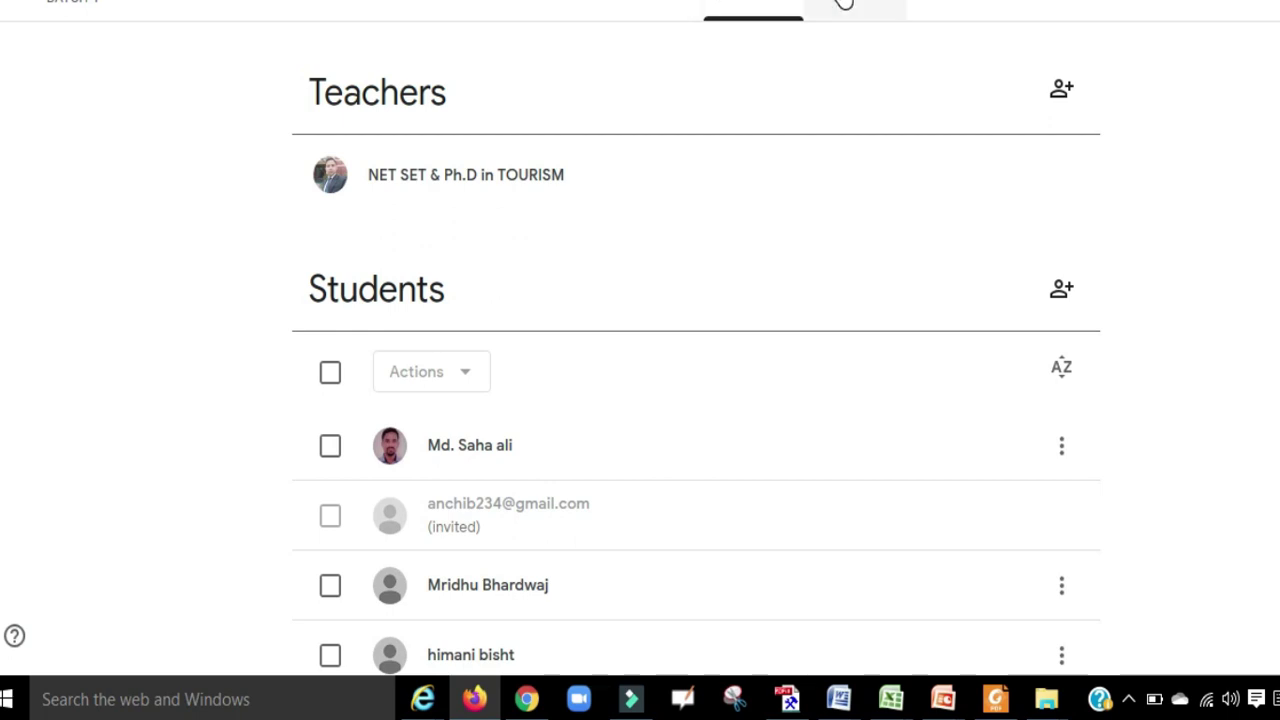
scroll(846, 334, down, 2)
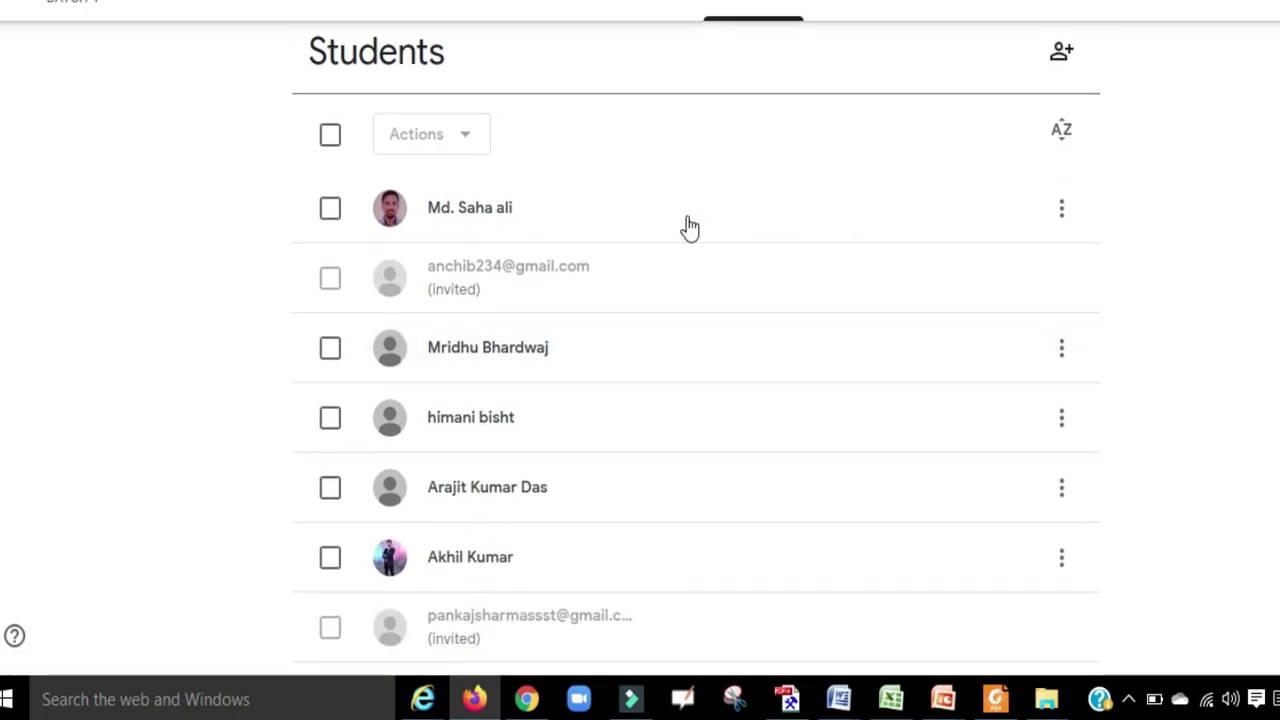
scroll(830, 265, up, 3)
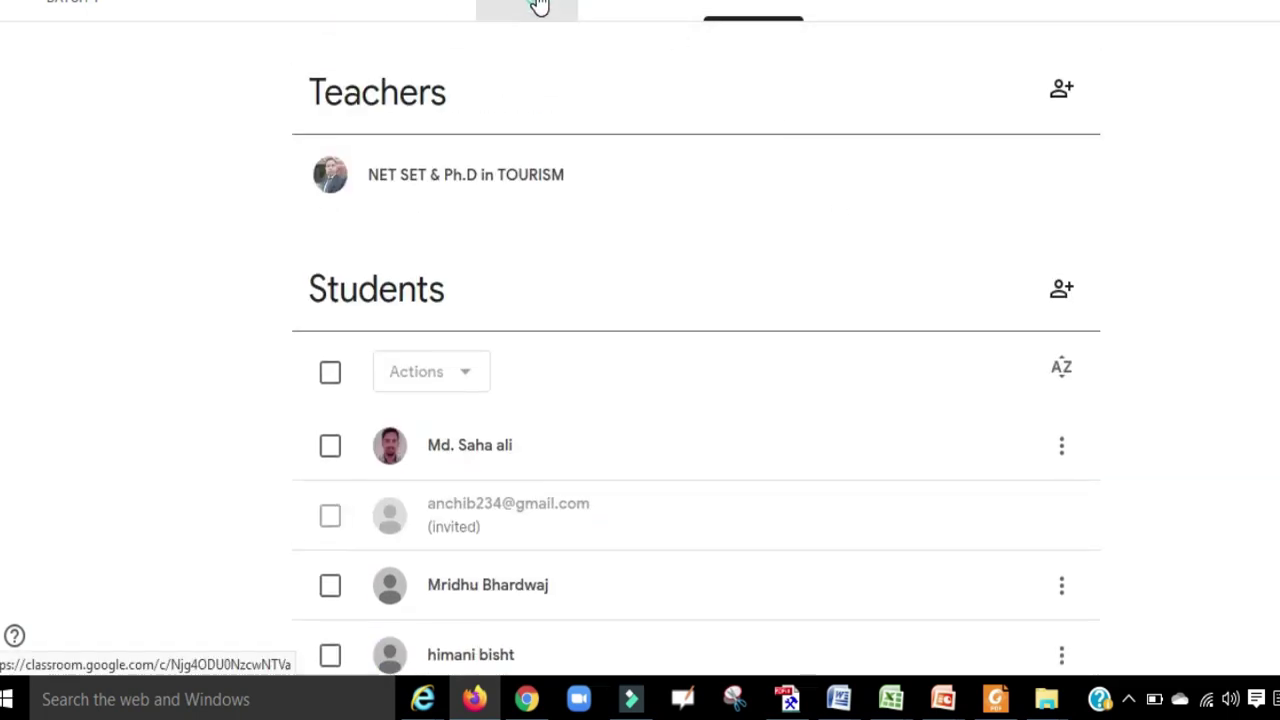
Return to the class stream and look through the posted unit MCQs, lecture links and class comments, then go back to the newest posts
click(531, 8)
scroll(817, 477, down, 1)
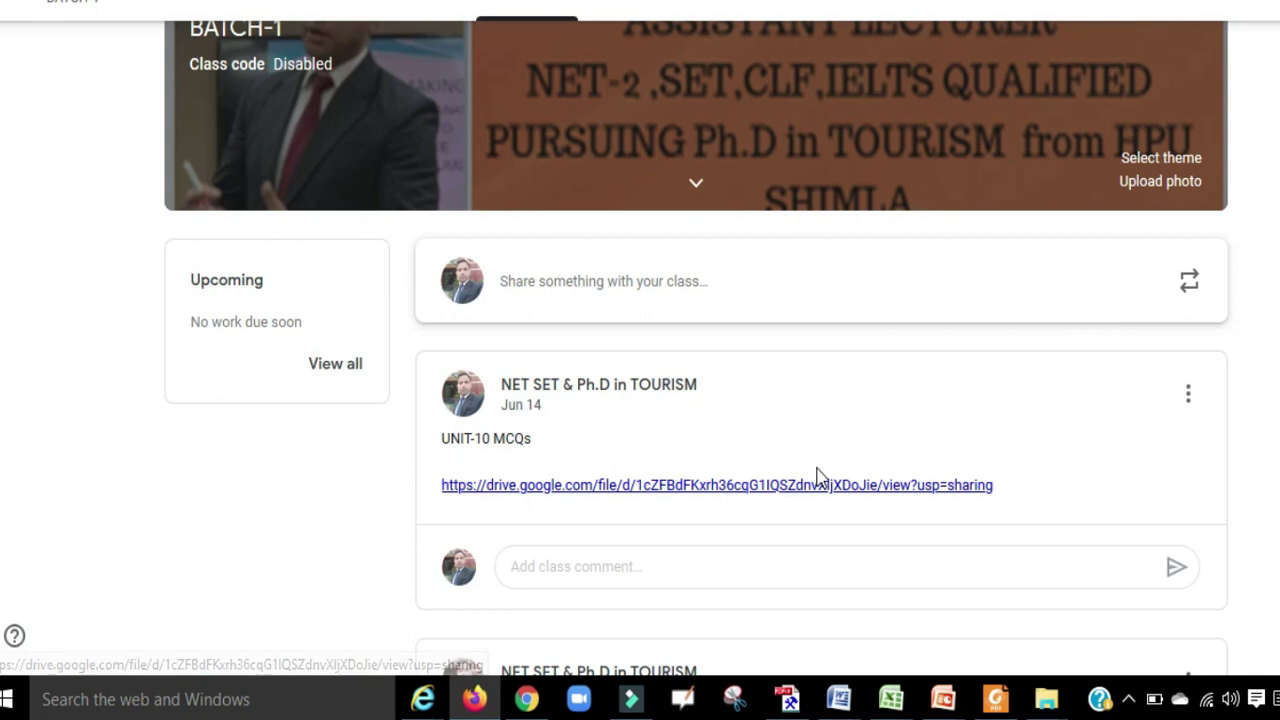
scroll(817, 475, down, 3)
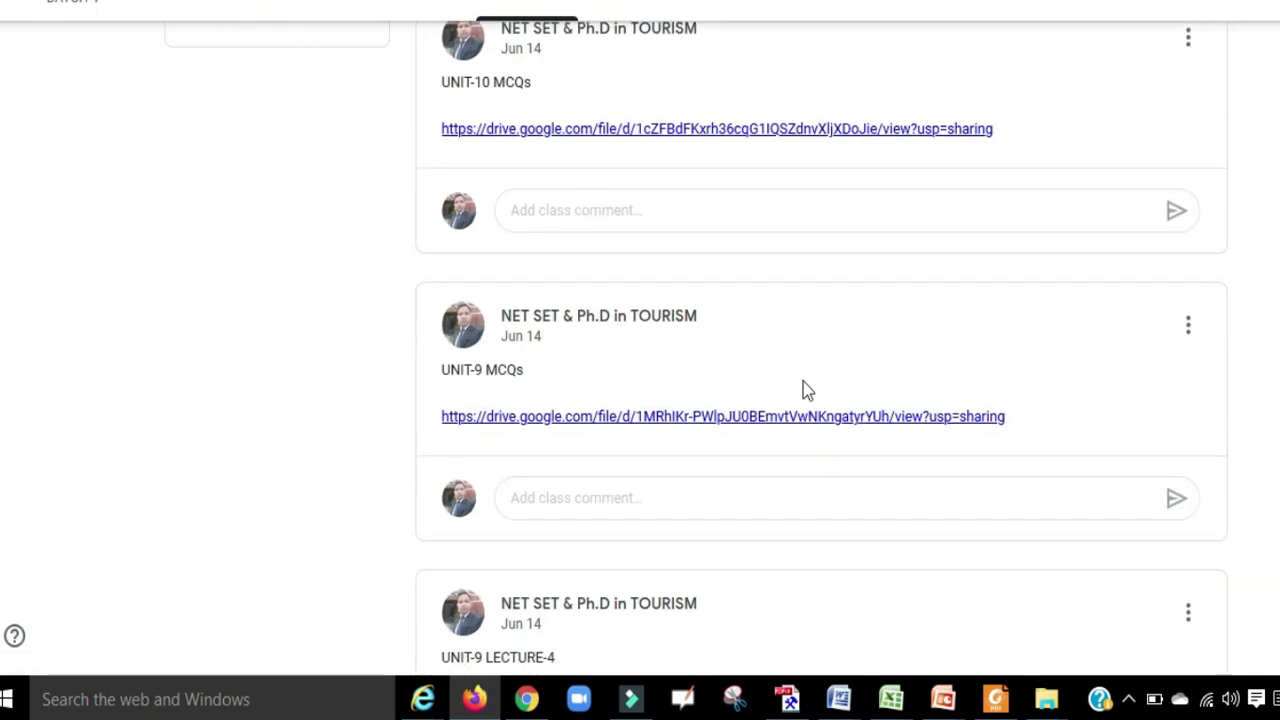
scroll(846, 426, down, 2)
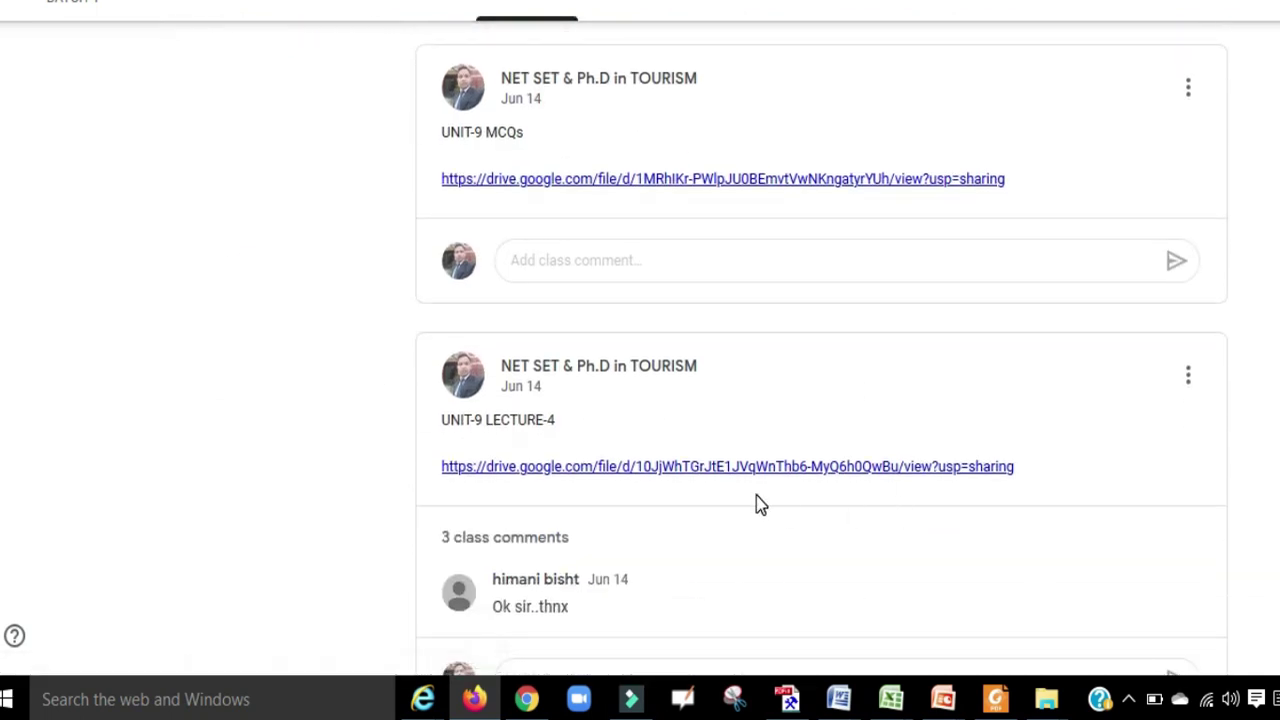
scroll(758, 487, down, 2)
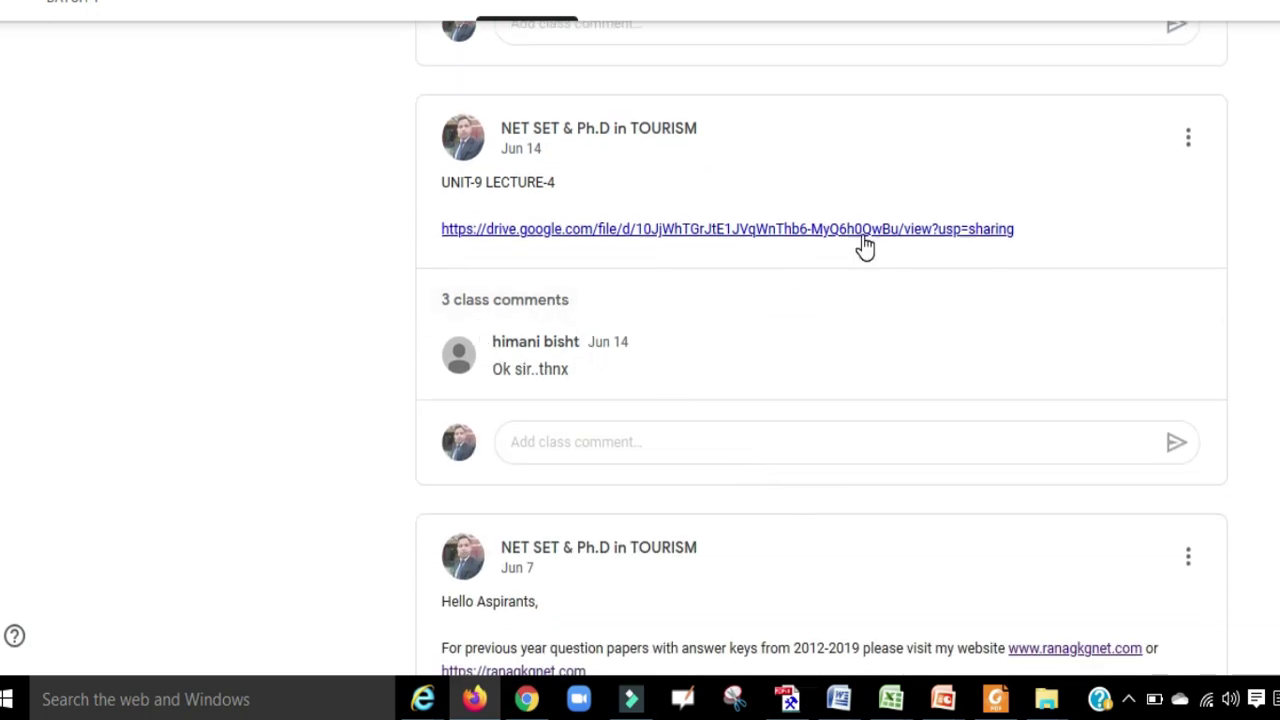
scroll(755, 431, down, 3)
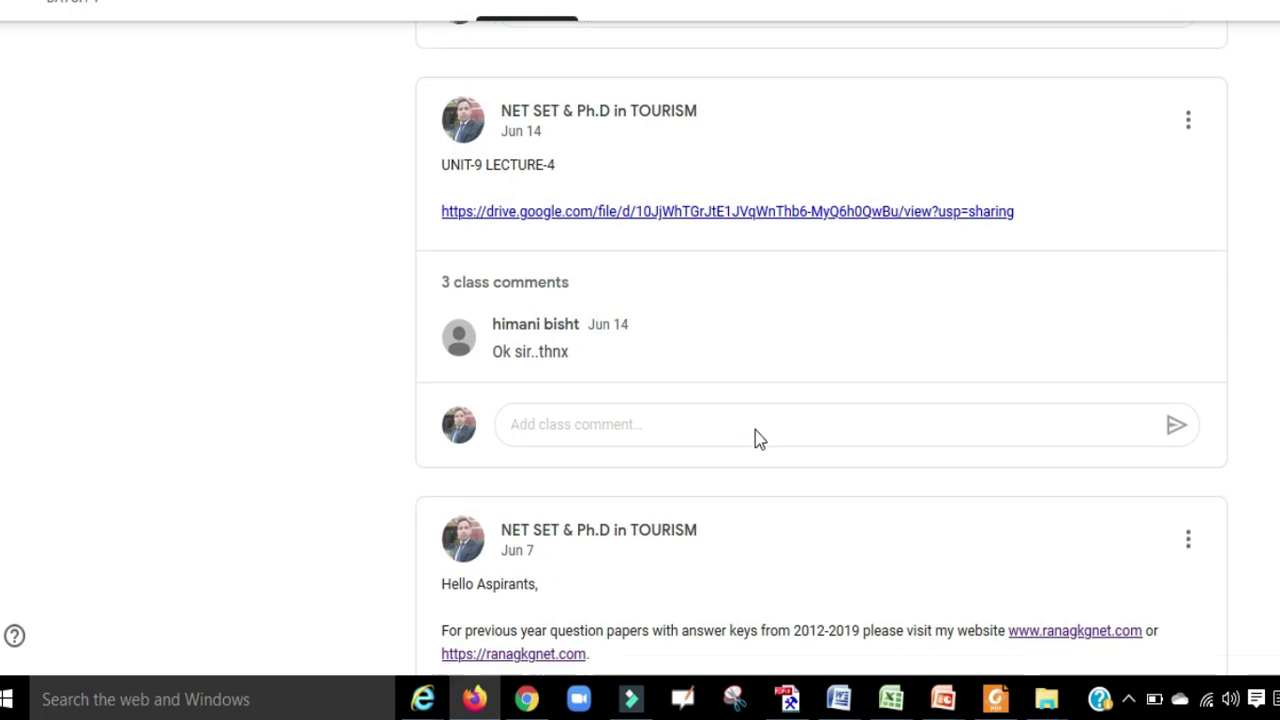
scroll(755, 441, down, 1)
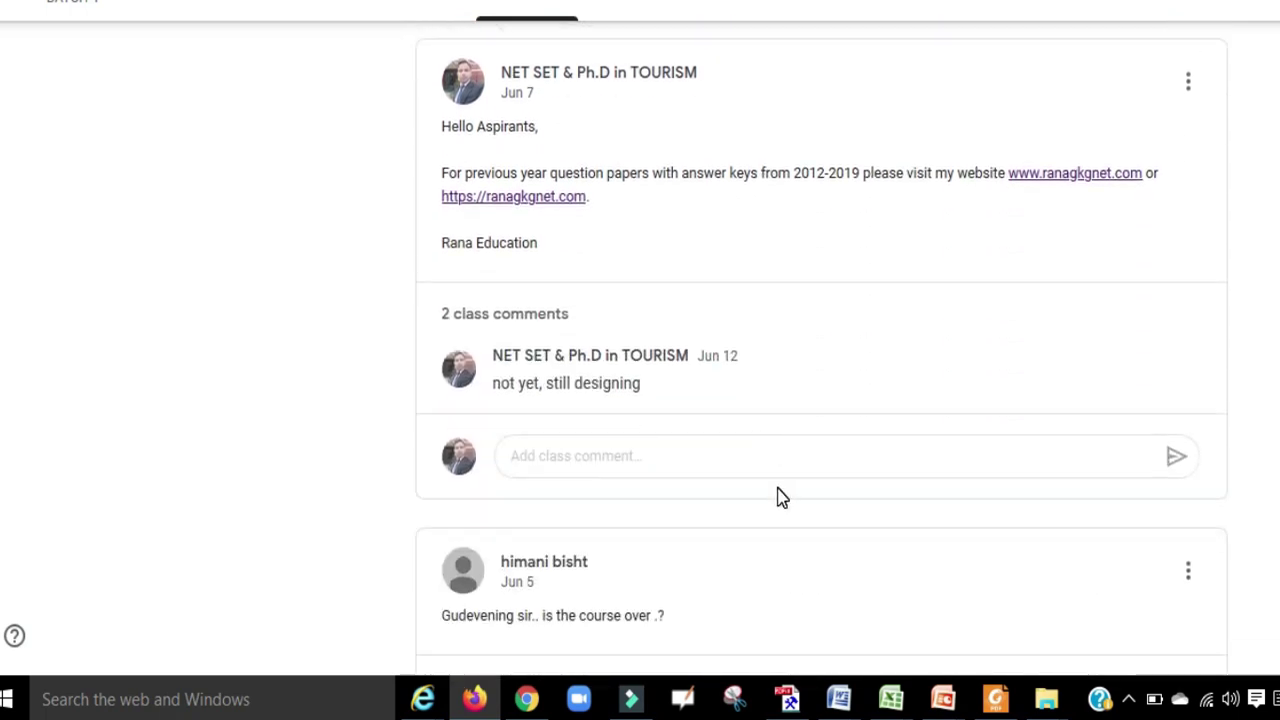
scroll(810, 480, down, 3)
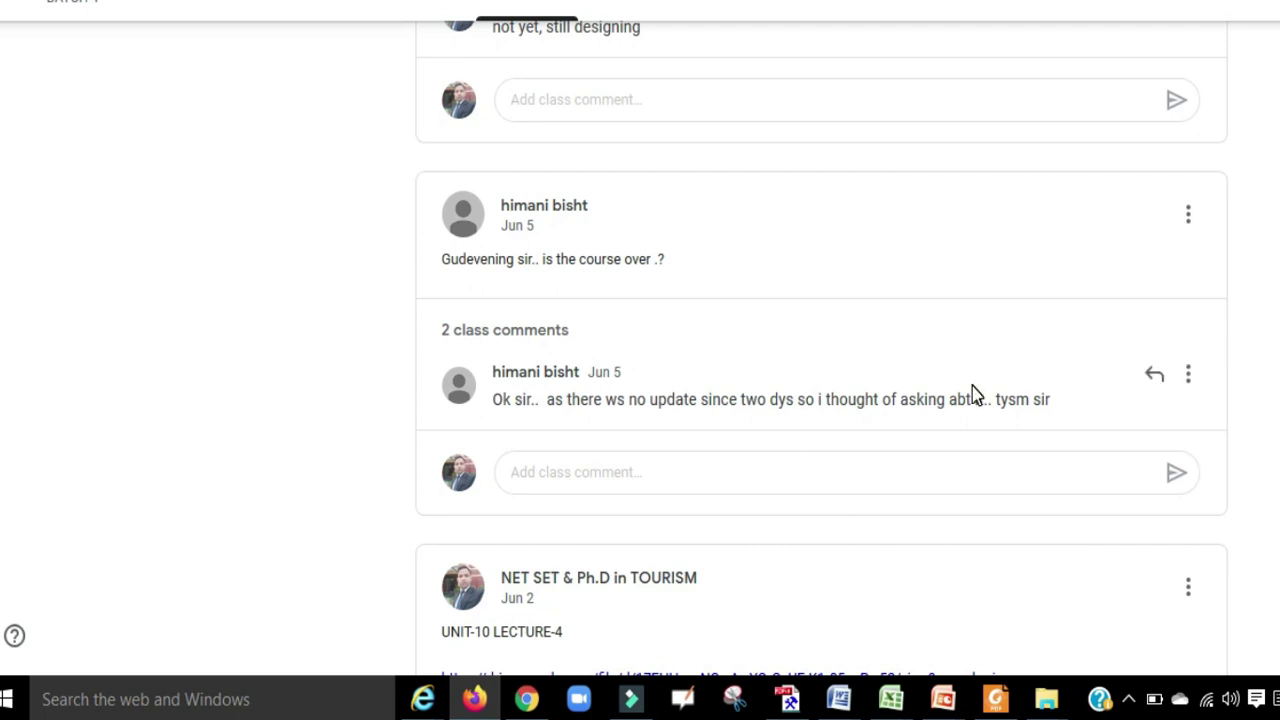
scroll(770, 462, up, 20)
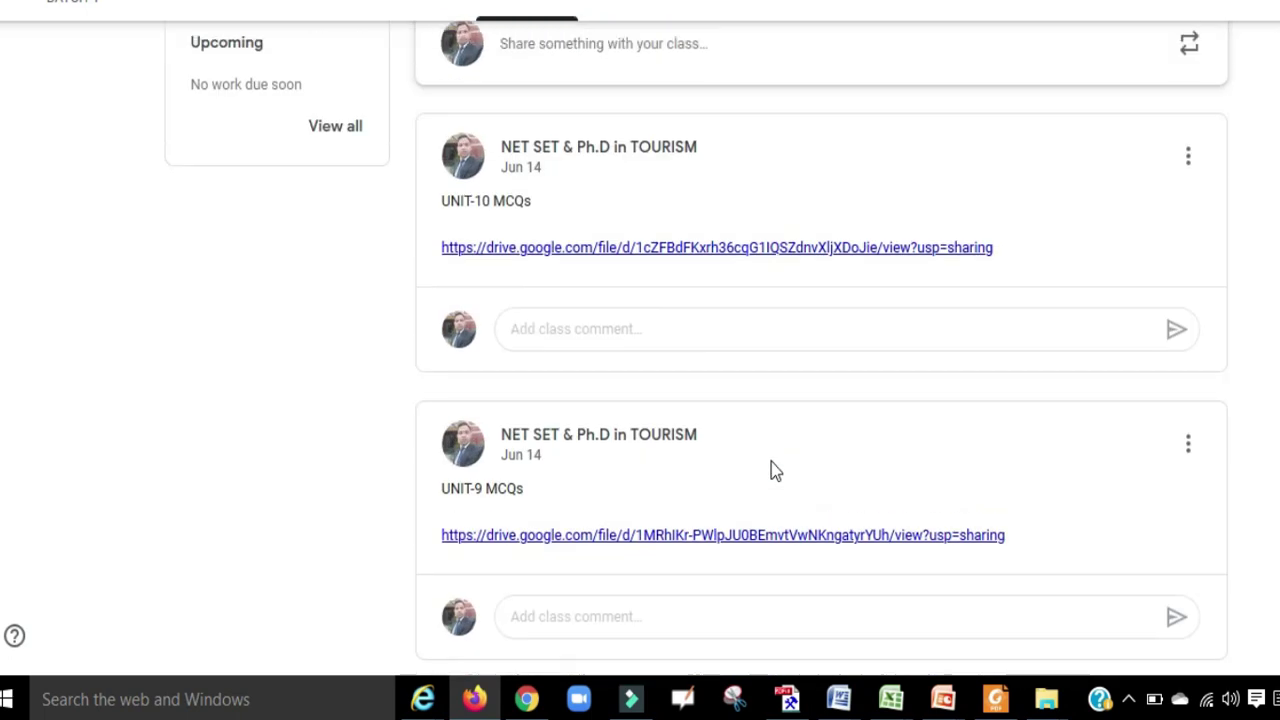